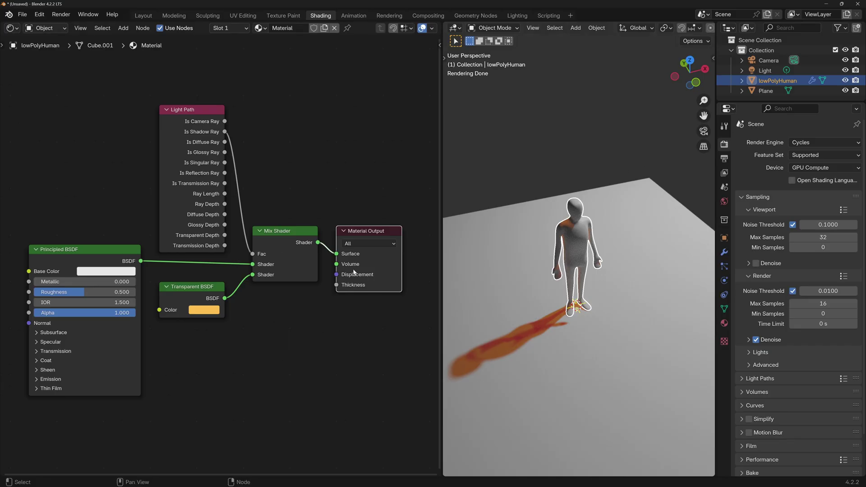
drag(105, 252, 110, 260)
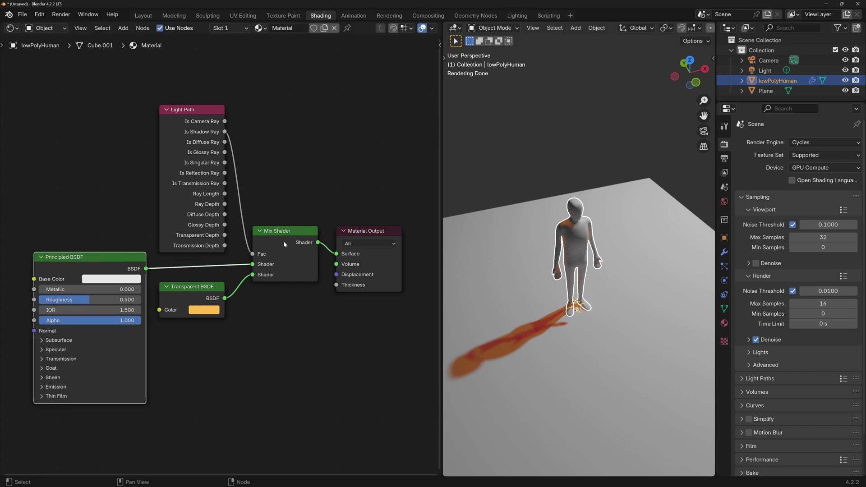
drag(227, 299, 239, 302)
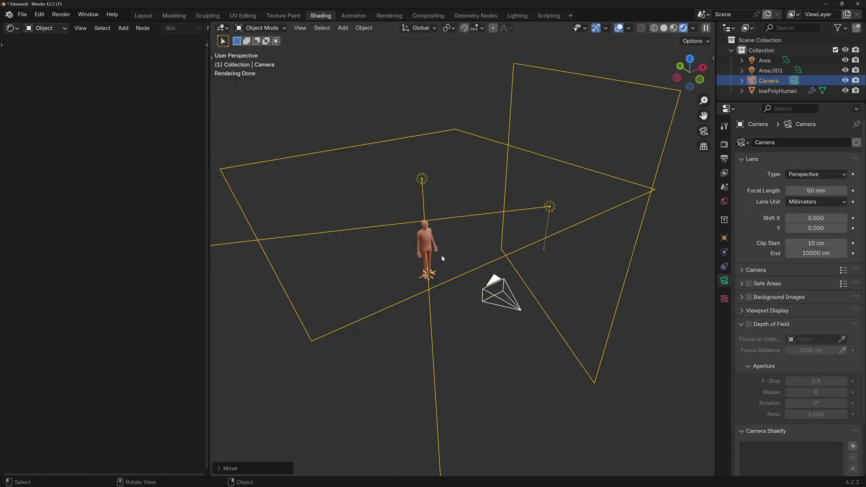
middle_drag(516, 251, 597, 284)
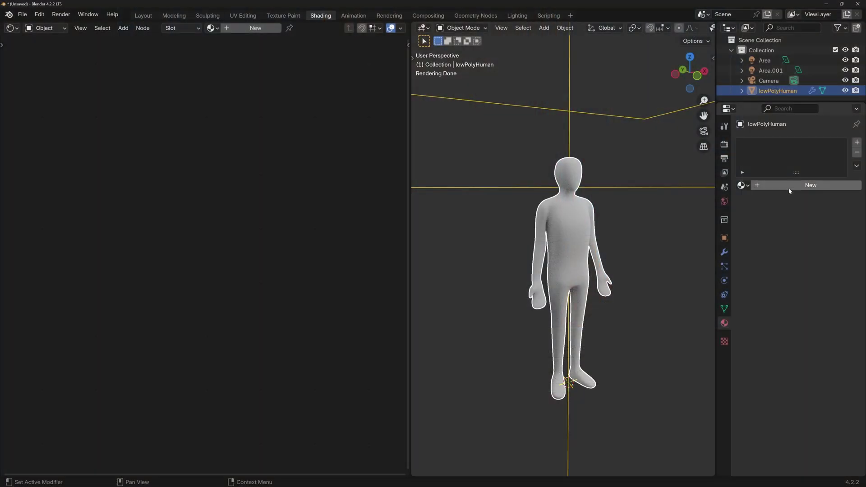
Step: Create a new material on the human figure and add a Light Path node beside its Principled BSDF
click(790, 186)
key(Home)
key(shift+a)
text(a)
key(BackSpace)
text(light)
key(Return)
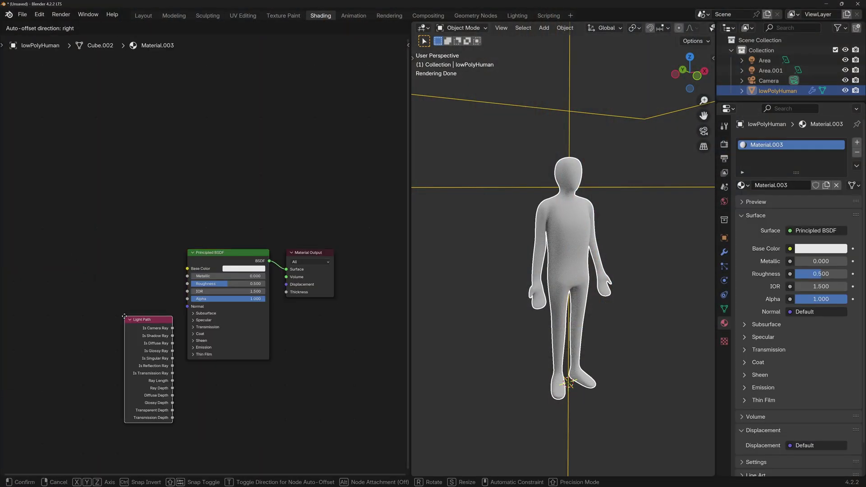
click(111, 257)
key(Home)
Step: Add a Mix Shader whose factor is driven by the Light Path's Is Transmission Ray output, placed above the Principled BSDF
drag(109, 298, 121, 189)
text(mix shader)
key(Return)
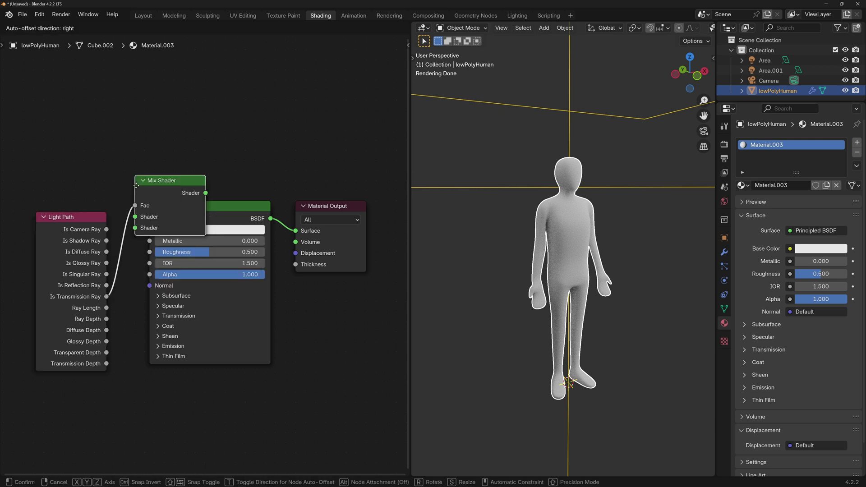
click(145, 144)
drag(180, 139, 202, 125)
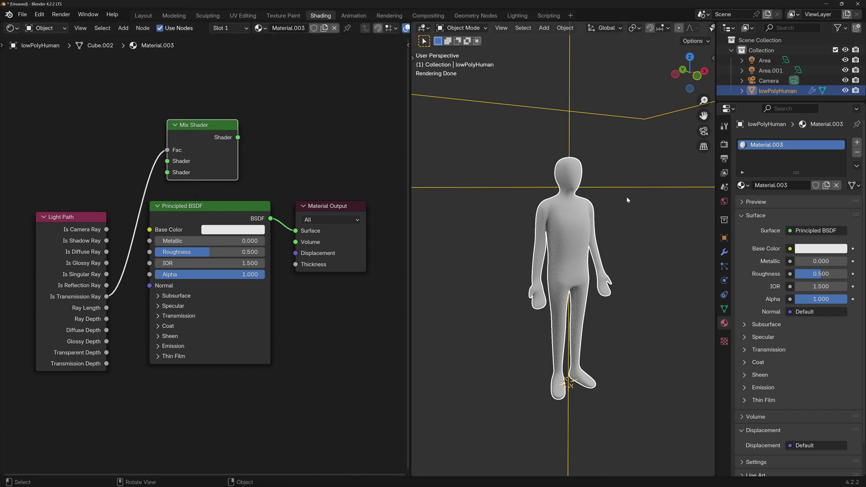
Step: Rearrange the node tree with the Light Path above the Principled BSDF and the Mix Shader just before the Material Output
drag(167, 150, 164, 163)
scroll(163, 162, down, 5)
drag(115, 230, 111, 91)
drag(184, 228, 101, 245)
drag(267, 238, 234, 252)
drag(166, 248, 179, 191)
Step: Duplicate the Principled BSDF, feed both copies into the Mix Shader, and connect the mix to the Material Output's Surface
drag(139, 250, 110, 224)
key(shift+d)
click(107, 344)
drag(135, 341, 181, 199)
drag(227, 176, 266, 238)
drag(204, 171, 217, 230)
Step: Color the first Principled BSDF yellow-orange and the duplicate blue
click(115, 230)
drag(130, 148, 140, 137)
click(109, 348)
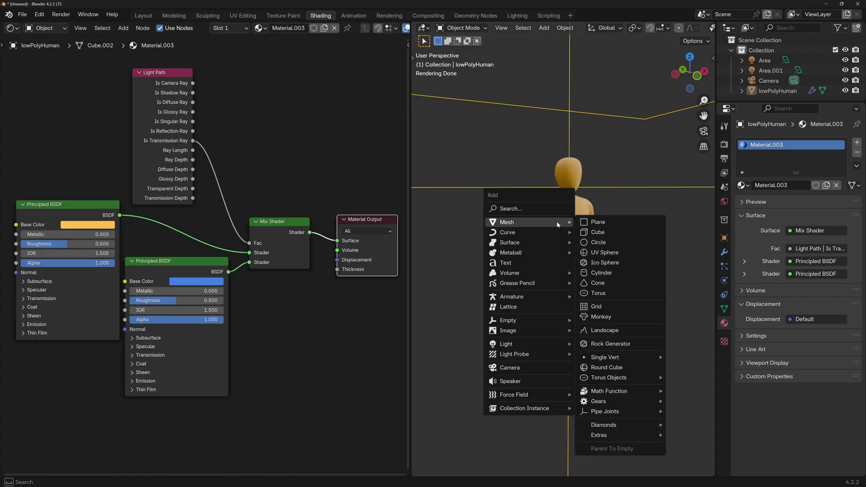
Step: Add a mesh plane, resize it into a small upright panel, and apply its object transform
click(598, 222)
key(s)
click(604, 339)
key(ctrl+a)
click(591, 347)
Step: Move the plane along Y in front of the figure and raise it along Z to cover the torso
key(g)
key(y)
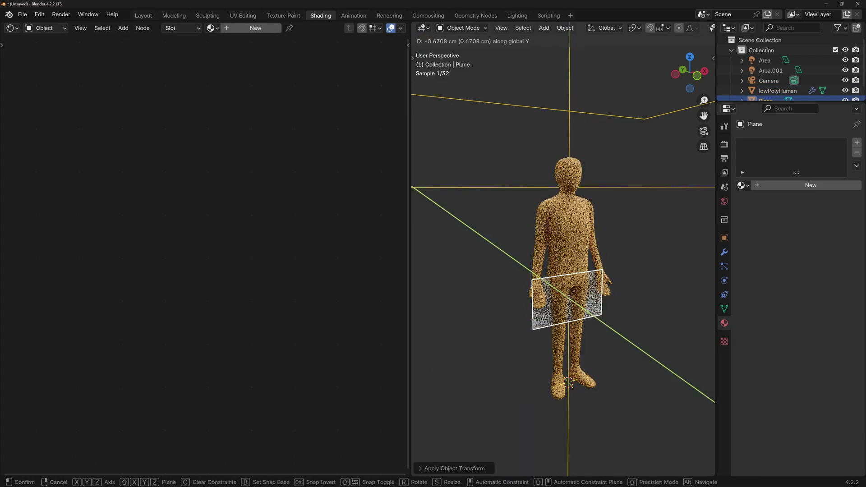
click(614, 361)
key(g)
key(z)
click(615, 307)
middle_drag(614, 306, 590, 318)
Step: Give the plane a new material with a transmission weight of 1
click(232, 30)
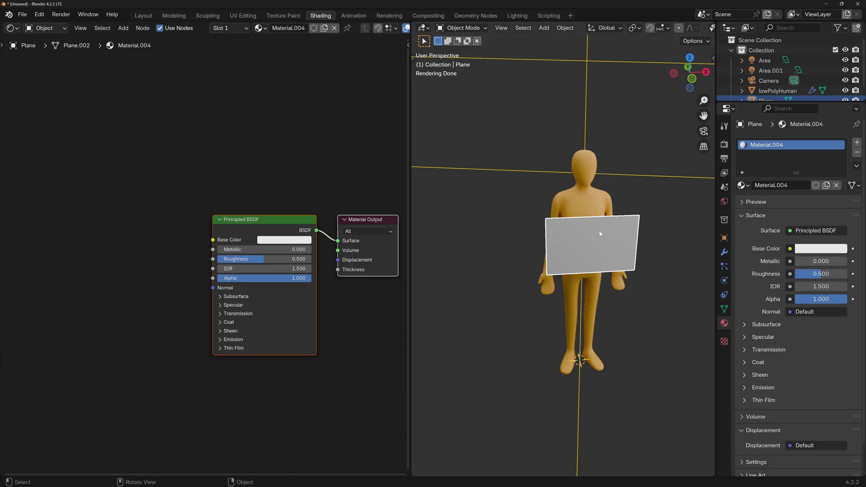
click(220, 315)
click(222, 324)
text(1)
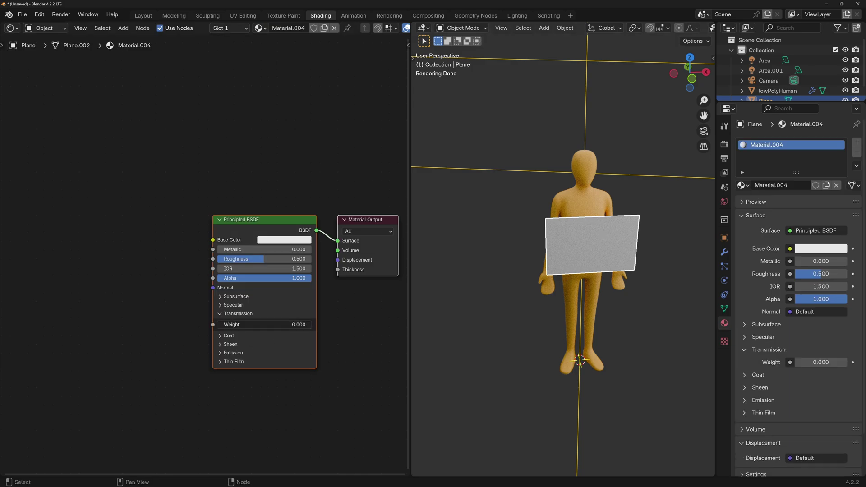
key(Return)
click(508, 298)
scroll(607, 276, up, 3)
middle_drag(615, 275, 573, 276)
scroll(562, 260, up, 2)
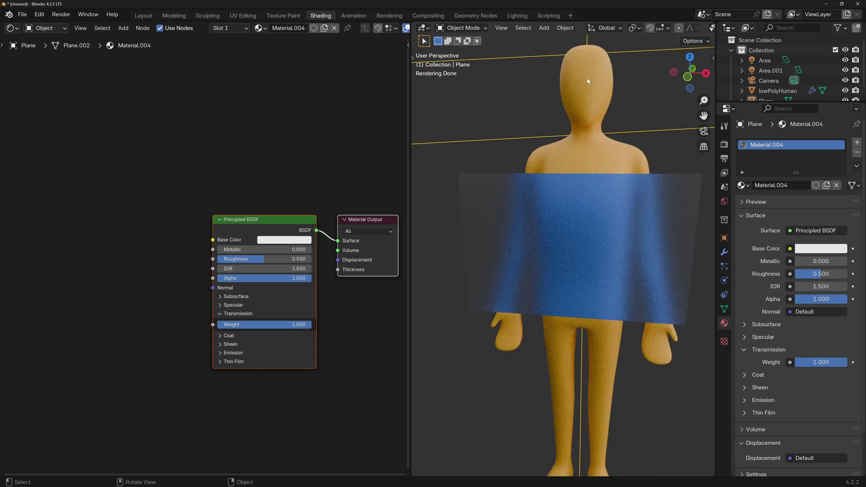
Step: Try a roughness of 0 on the plane's material and settle on 0.1
click(552, 216)
double_click(239, 259)
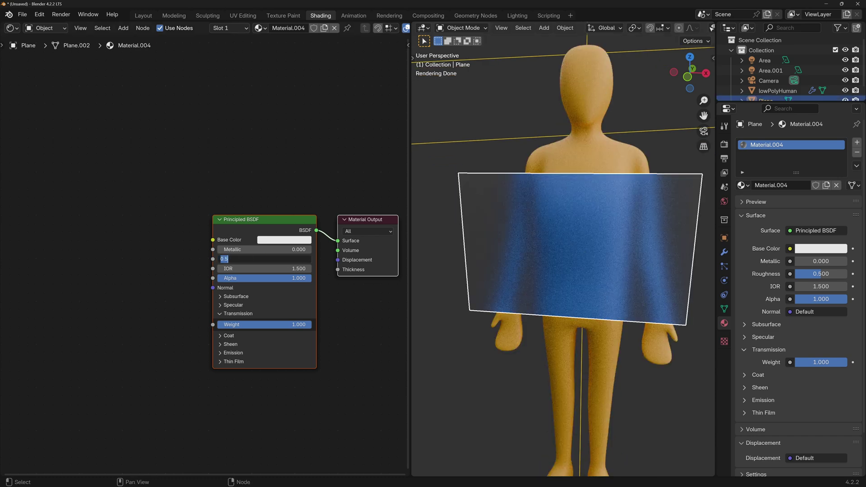
text(0)
key(Return)
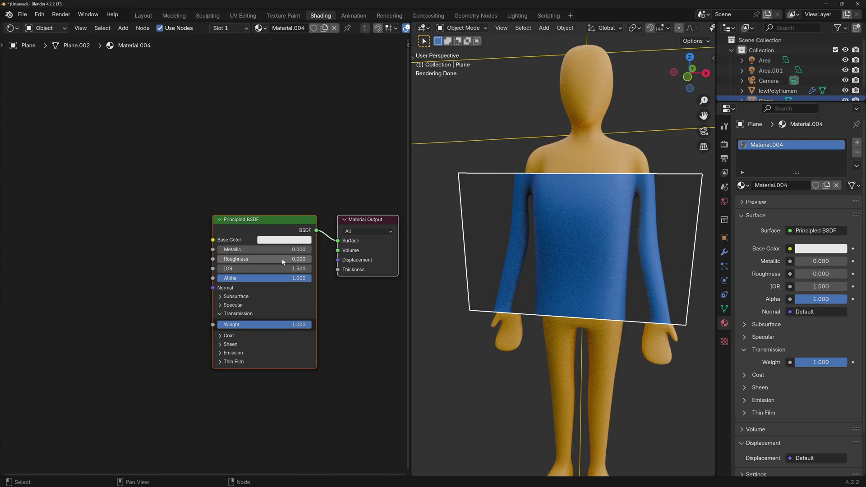
double_click(283, 260)
text(0.1)
key(Return)
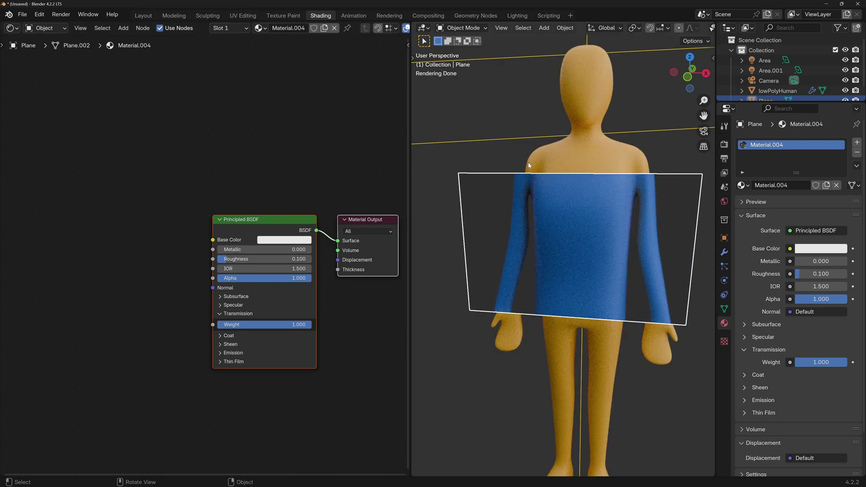
Step: Set the plane material's IOR to 1.000 and switch the viewport to Rendered shading
scroll(400, 296, up, 3)
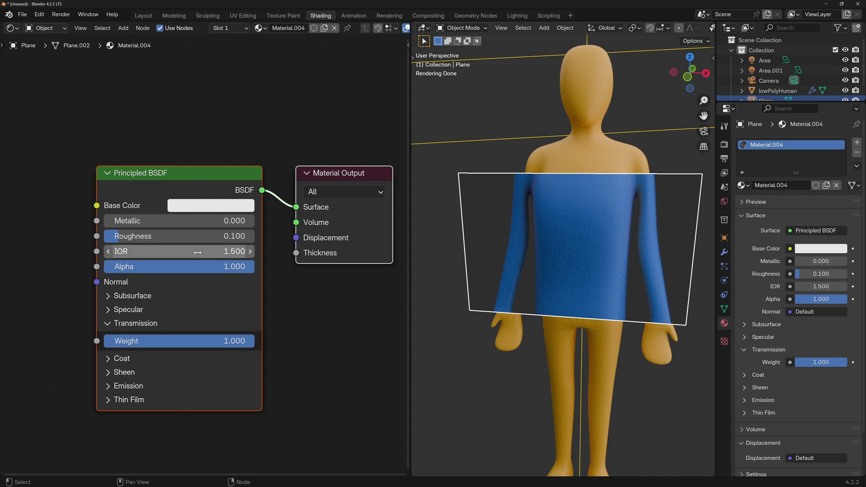
drag(197, 253, 176, 253)
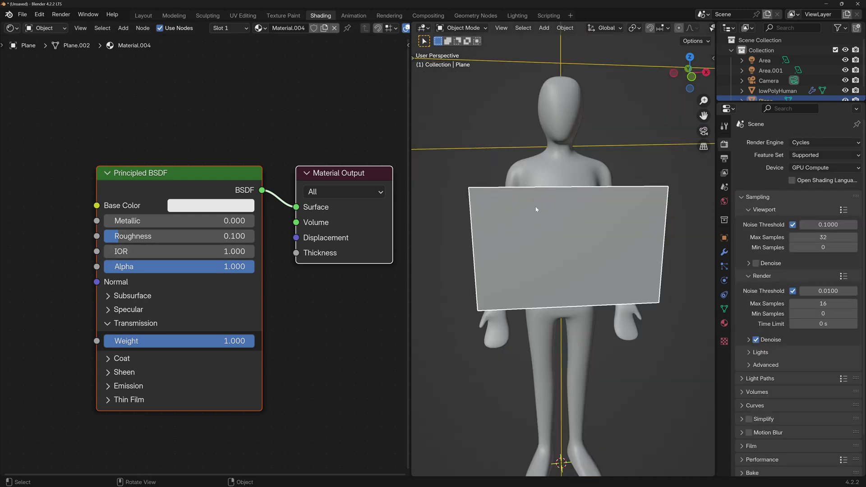
key(z)
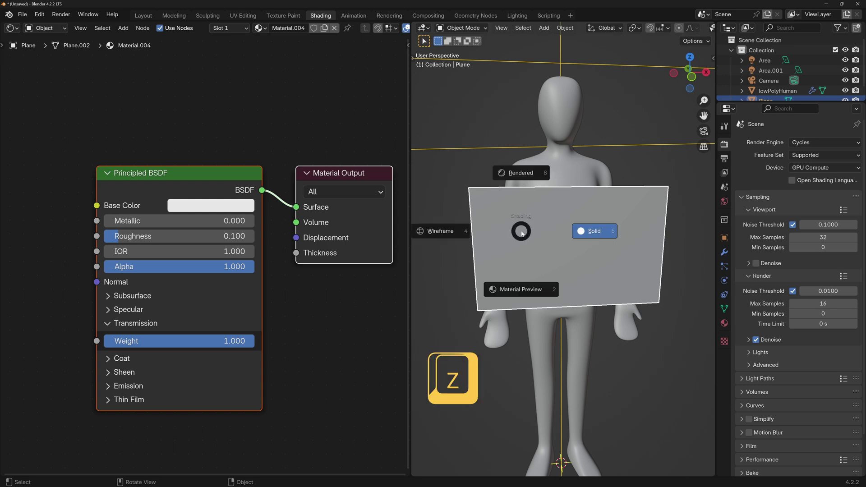
click(521, 173)
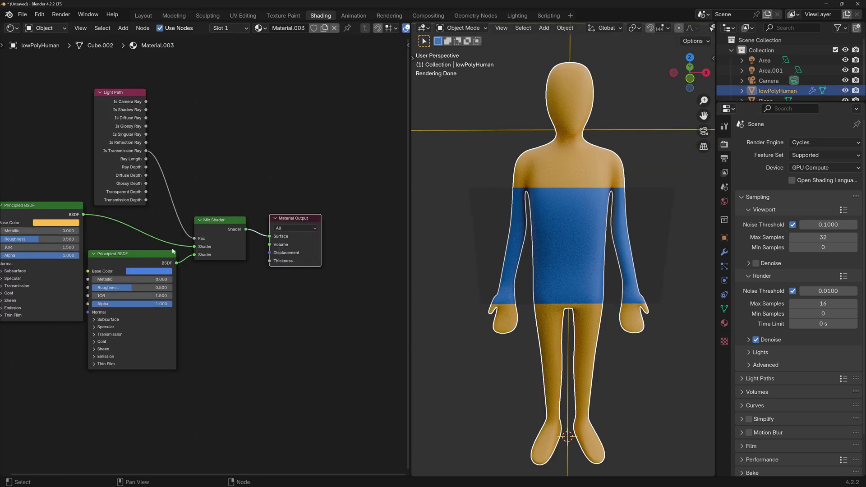
Step: Recolor the figure's yellow Principled BSDF to a salmon skin tone (hue 0.036, value 0.780) and the blue one to light aqua
middle_drag(173, 251, 231, 268)
scroll(231, 268, down, 1)
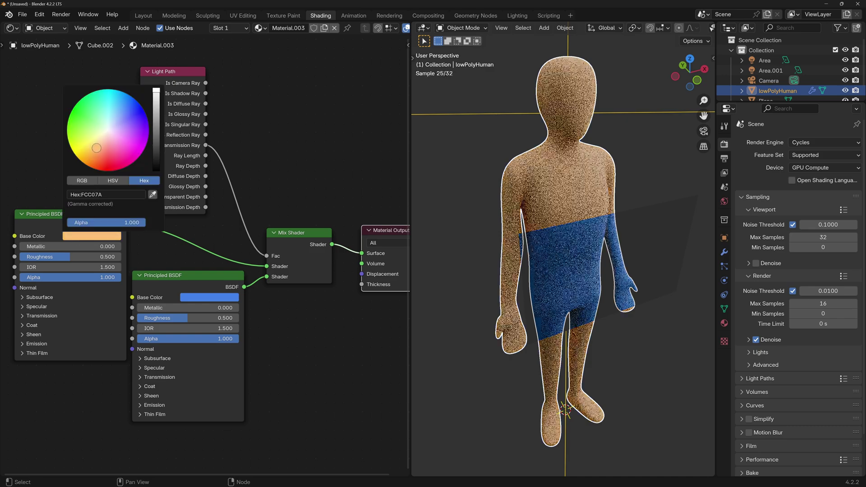
drag(97, 148, 102, 147)
drag(157, 95, 156, 97)
click(113, 181)
mouse_move(106, 203)
mouse_down()
mouse_move(129, 204)
mouse_move(118, 204)
mouse_up()
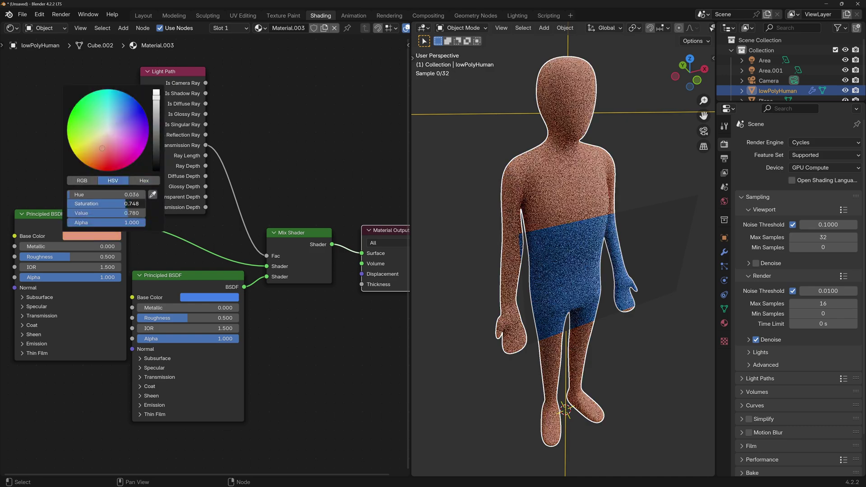
click(230, 281)
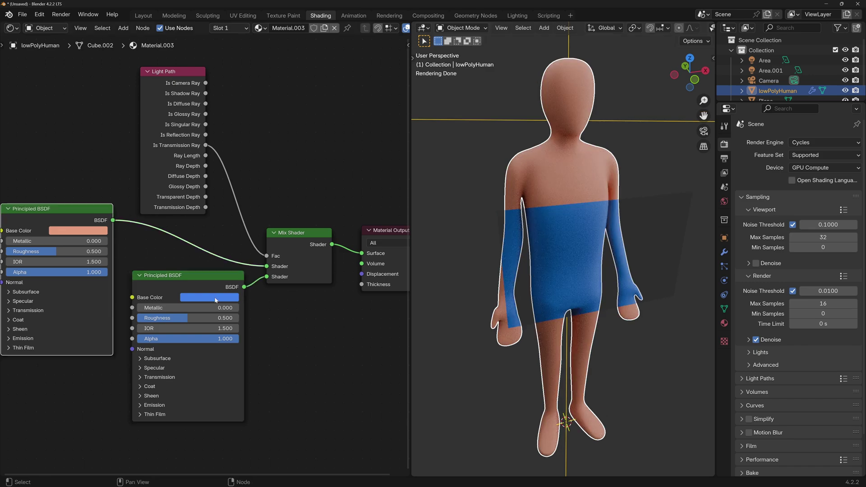
drag(223, 153, 231, 163)
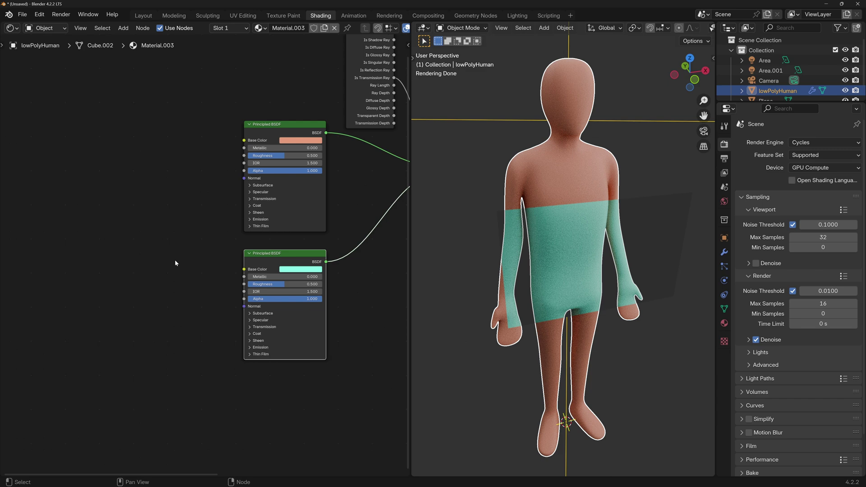
Step: Add an RGB node beside the lower Principled BSDF and copy that shader's aqua base color into it
drag(275, 255, 272, 256)
key(shift+a)
text(rgb)
key(Return)
click(183, 268)
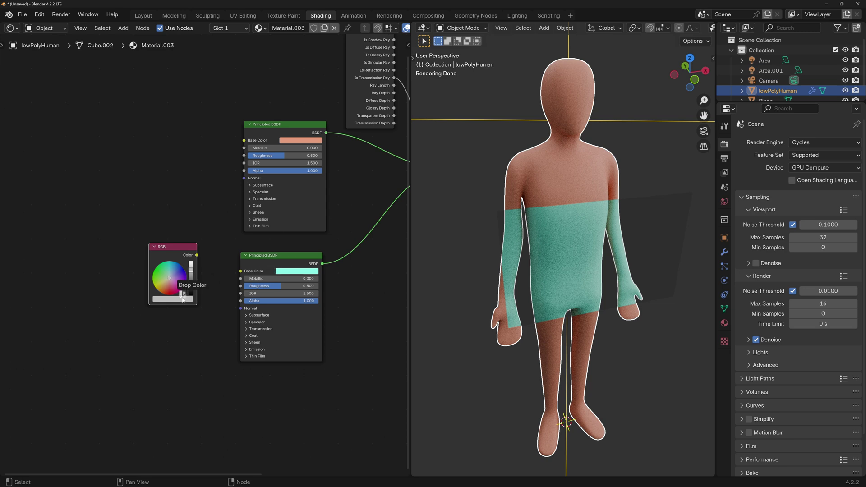
drag(183, 300, 182, 300)
Step: Add a Noise Texture below the RGB node and combine the two with a Mix node
key(shift+a)
text(noise)
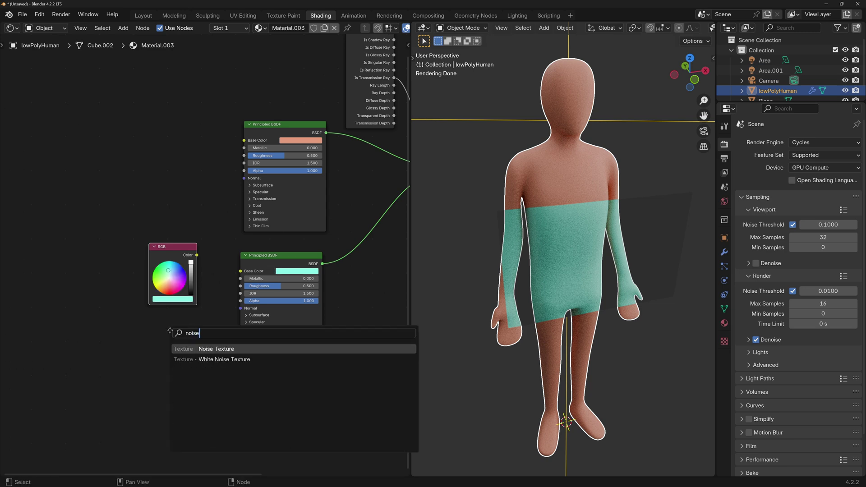
key(Return)
click(159, 326)
ctrl+shift+right_drag(162, 280, 184, 359)
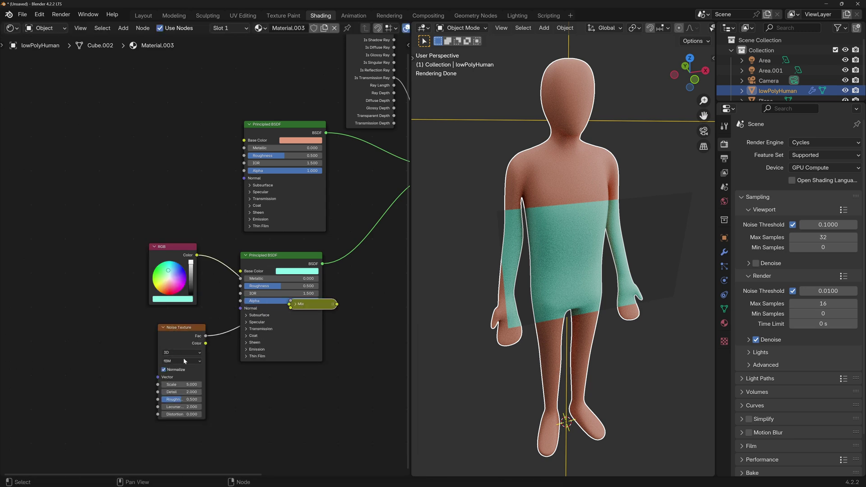
Step: Make room for the expanded Mix node, set it to Multiply, and link its result to the lower Principled BSDF's base color
drag(116, 270, 191, 367)
key(g)
click(144, 361)
key(h)
click(198, 325)
drag(312, 304, 240, 272)
click(193, 363)
drag(240, 272, 241, 272)
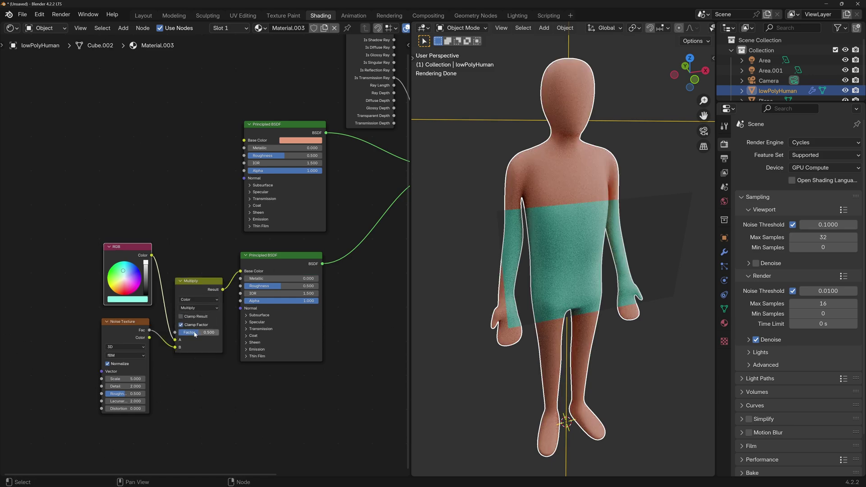
Step: Set the Multiply factor to 1.000 and the Noise Texture's scale to 10.500
drag(194, 333, 221, 334)
drag(125, 379, 151, 379)
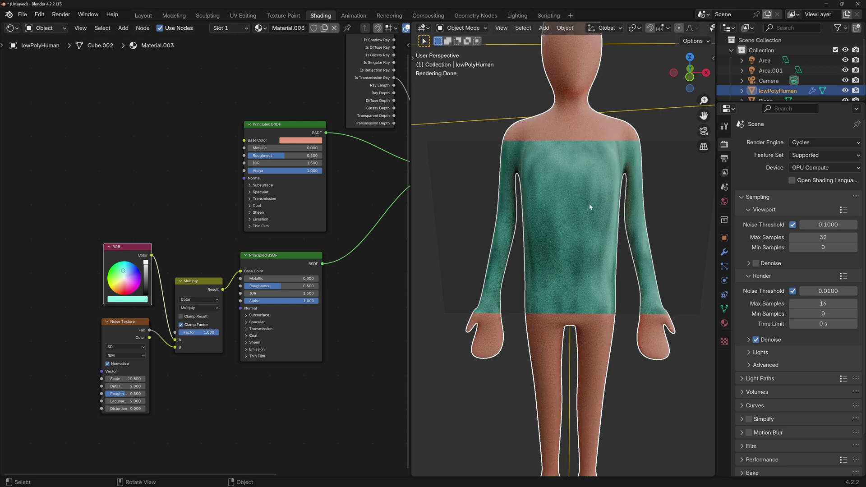
Step: Add Texture Coordinate and Mapping nodes to the Noise Texture using Object coordinates, and set the noise detail to 5
middle_drag(131, 323, 251, 309)
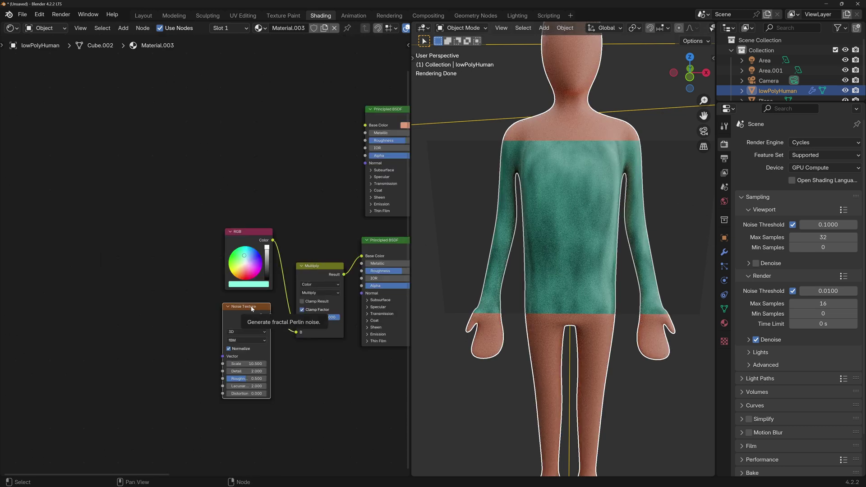
key(ctrl+t)
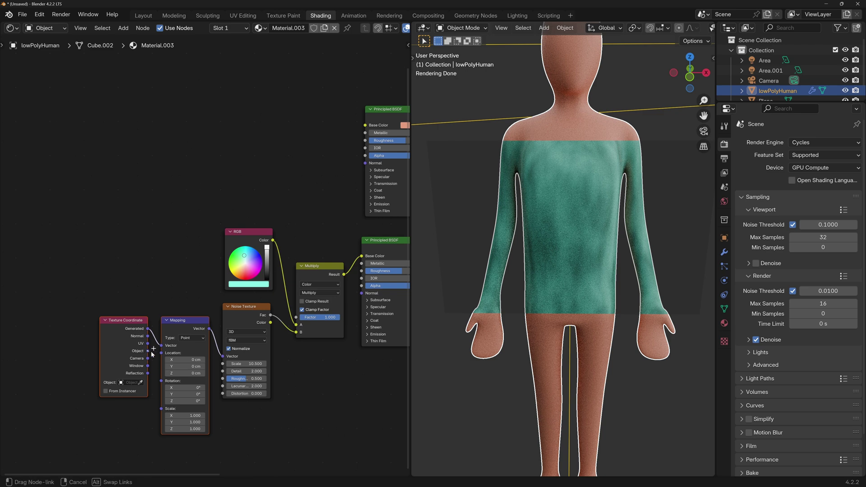
click(238, 373)
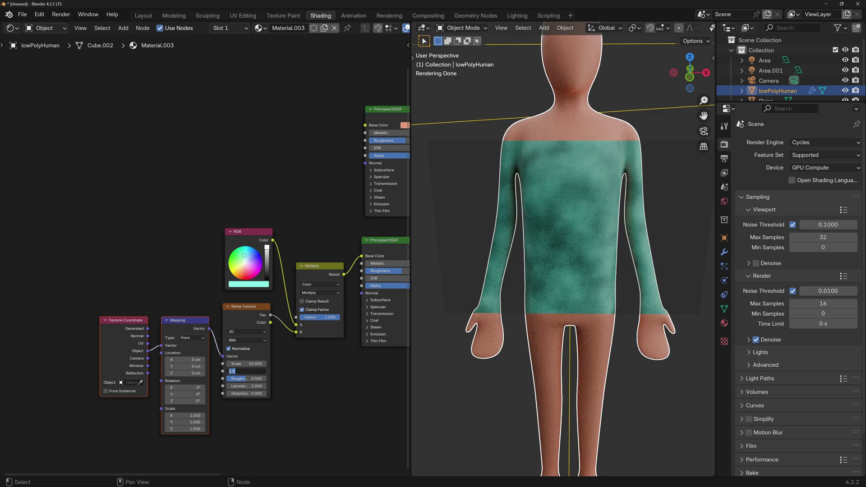
text(5)
key(Return)
Step: Insert a Color Ramp between the Noise Texture and the Multiply node, and lighten its black stop to gray
key(shift+a)
text(color ra)
key(Return)
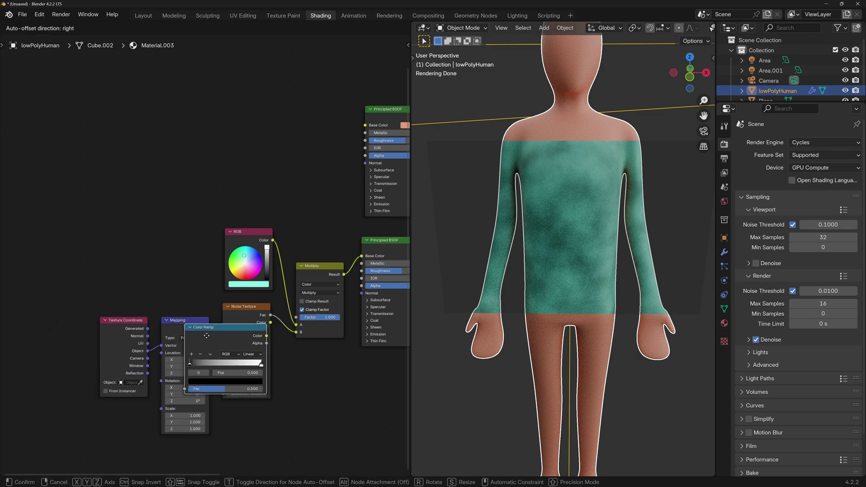
click(284, 316)
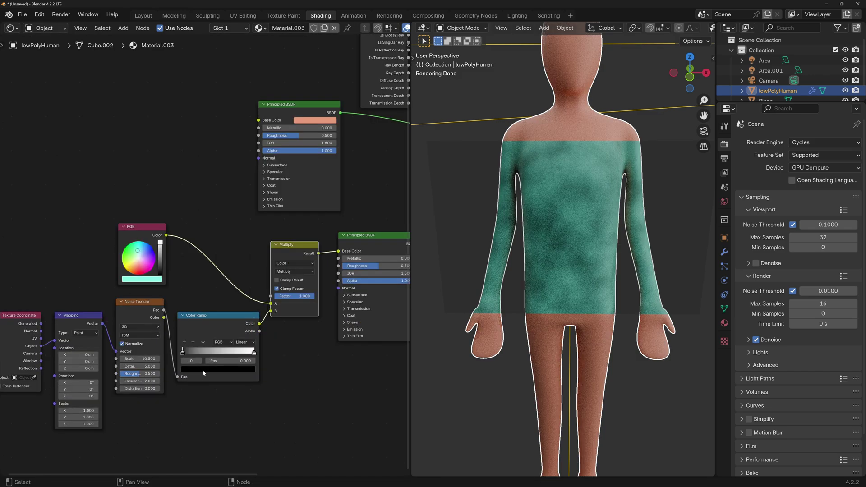
click(197, 369)
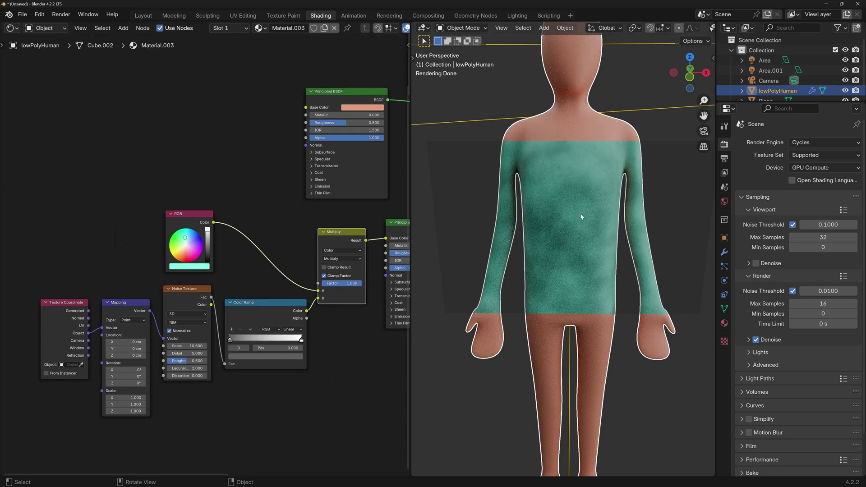
Step: Expand the lower Principled BSDF's transmission settings and set the transmission weight to 1.000
middle_drag(291, 210, 259, 184)
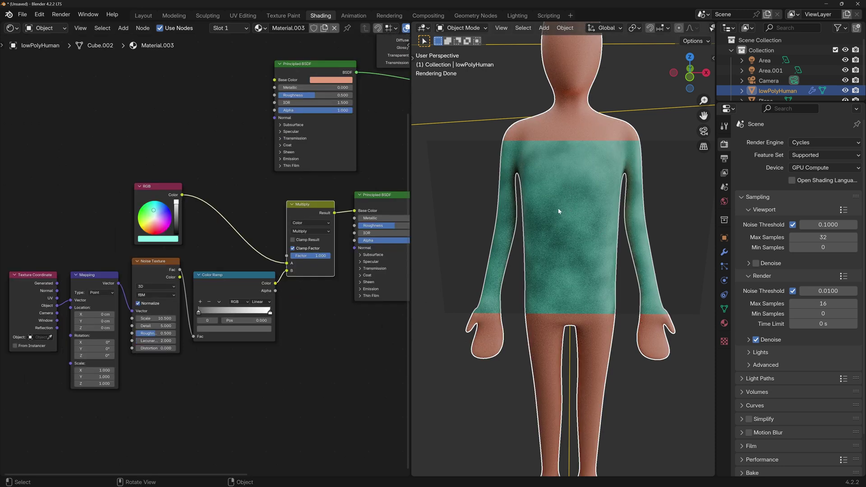
middle_drag(375, 269, 329, 192)
click(329, 191)
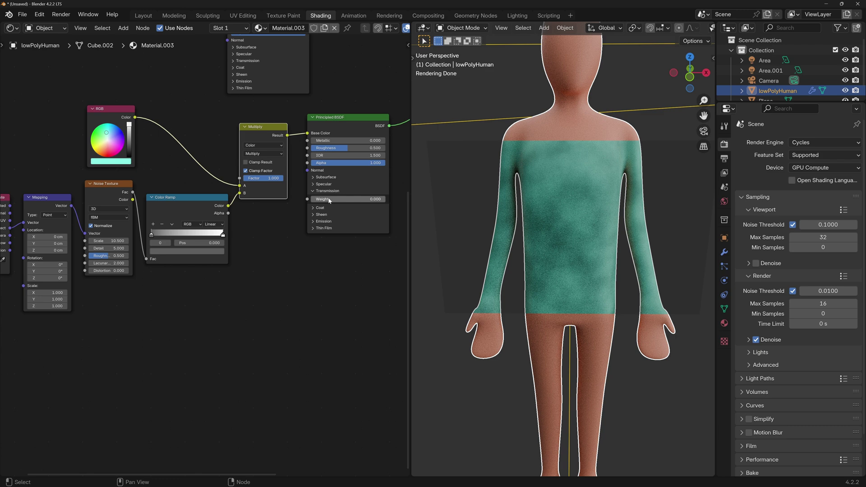
drag(337, 200, 393, 231)
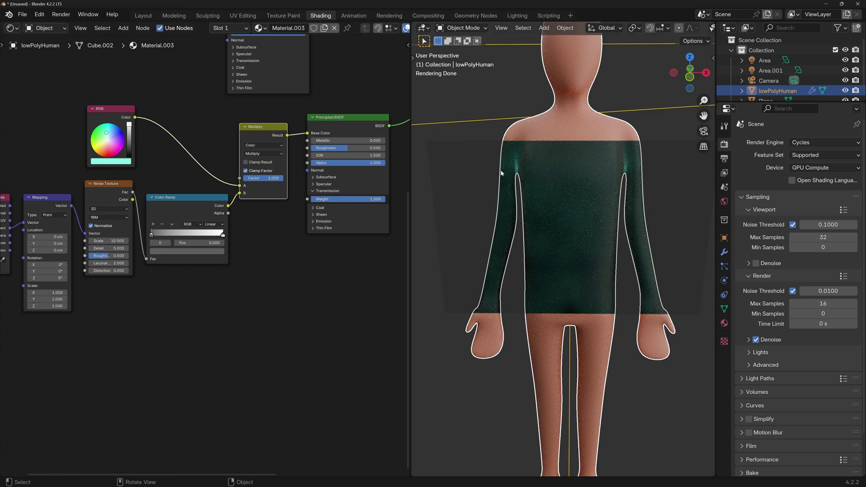
Step: Add a Layer Weight node, link its Facing output to the lower Principled BSDF's transmission weight, and set Blend to 0.890
click(261, 304)
key(shift+a)
text(la)
key(Return)
click(198, 280)
drag(245, 300, 308, 199)
shift+drag(221, 307, 277, 307)
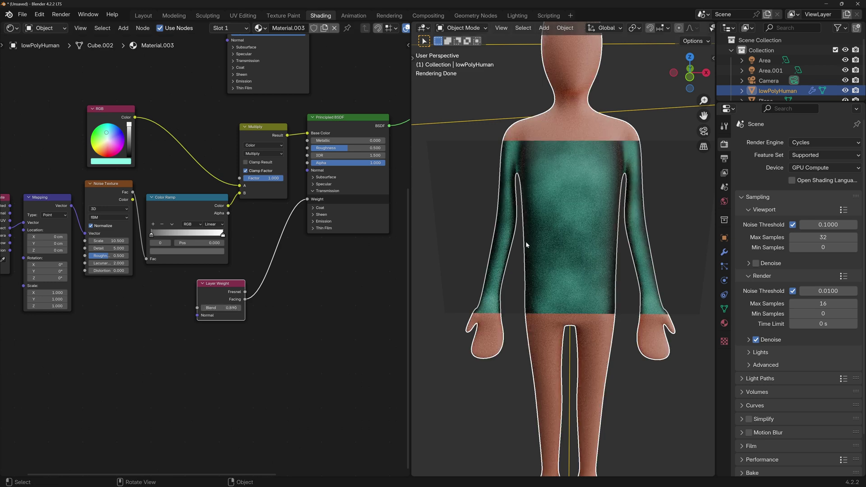
Step: Insert an Invert Color node between the Layer Weight's Facing output and the transmission weight, and arrange both nodes lower down
key(shift+a)
text(inv)
key(Return)
click(270, 253)
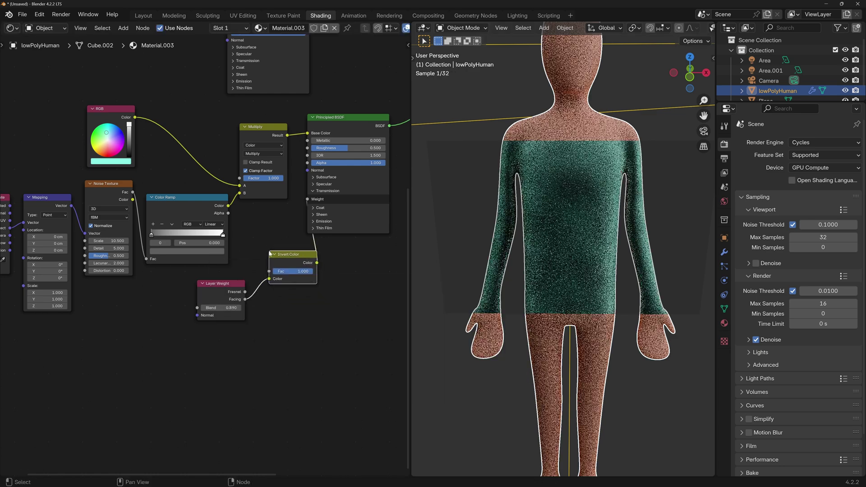
drag(332, 324, 242, 282)
drag(293, 262, 291, 320)
click(231, 301)
Step: Duplicate the Noise Texture below the original, link the Mapping vector to the copy, and reset the copy to its default values
scroll(117, 271, down, 3)
middle_drag(110, 269, 134, 245)
click(144, 183)
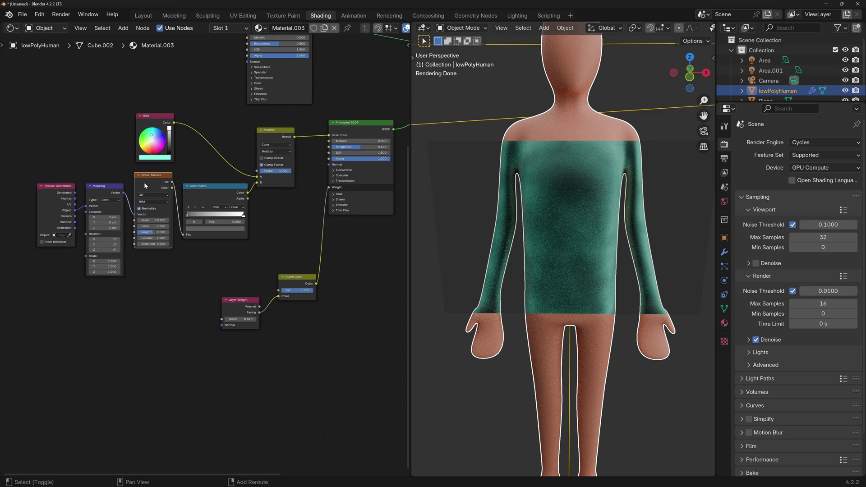
key(shift+d)
click(147, 302)
click(113, 294)
drag(124, 192, 134, 298)
click(162, 300)
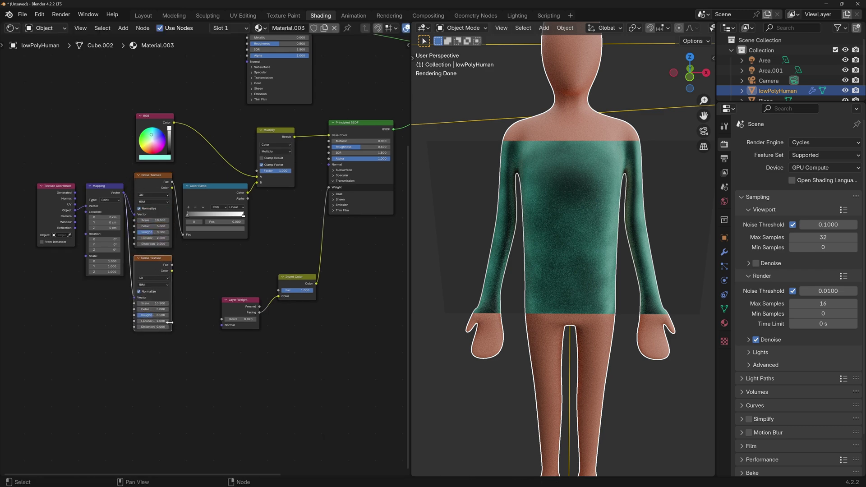
right_click(156, 259)
click(156, 259)
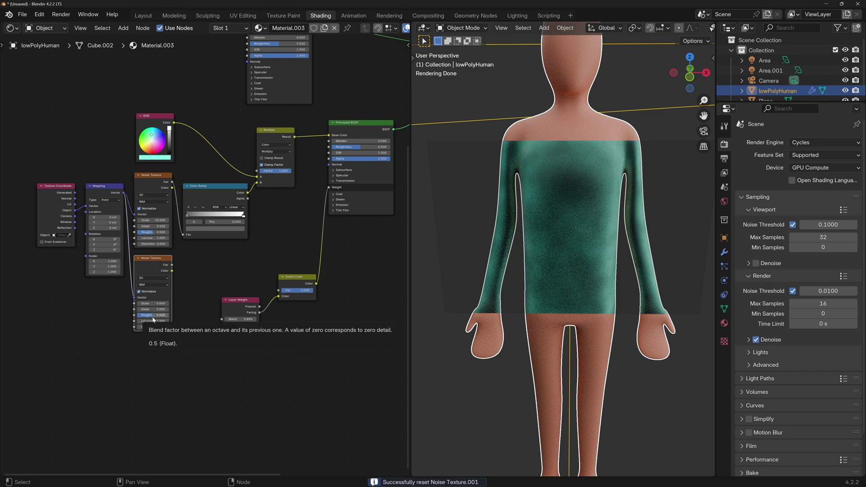
Step: Link the second Noise Texture's Fac output to the lower Principled BSDF's IOR through a Map Range node
drag(172, 265, 333, 154)
text(map)
key(Return)
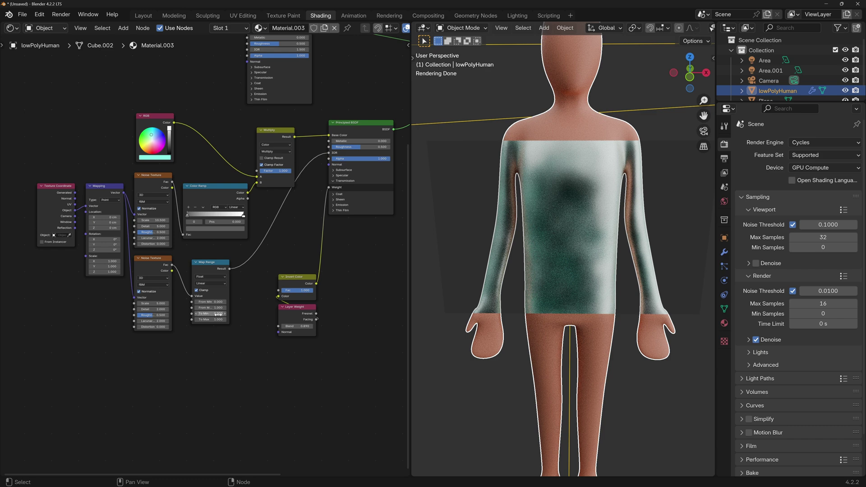
Step: Set the Map Range node's To Min to 1.2 and To Max to 1.5
scroll(218, 319, up, 3)
click(161, 297)
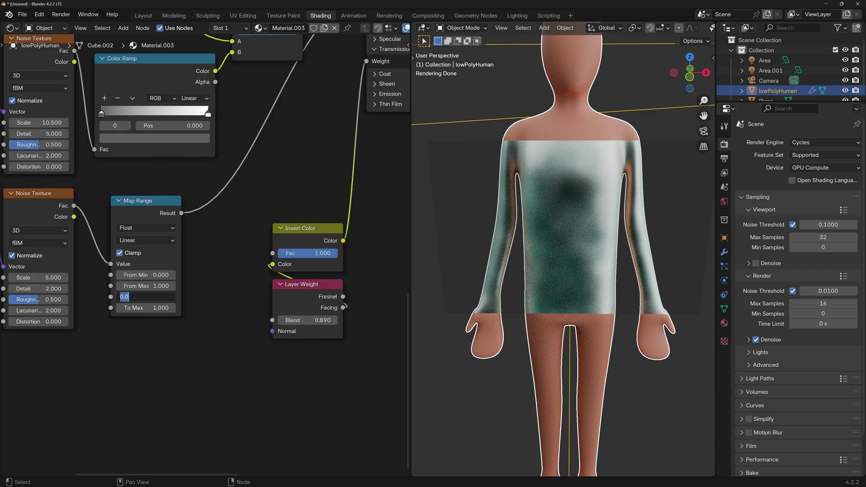
text(1.2)
key(Tab)
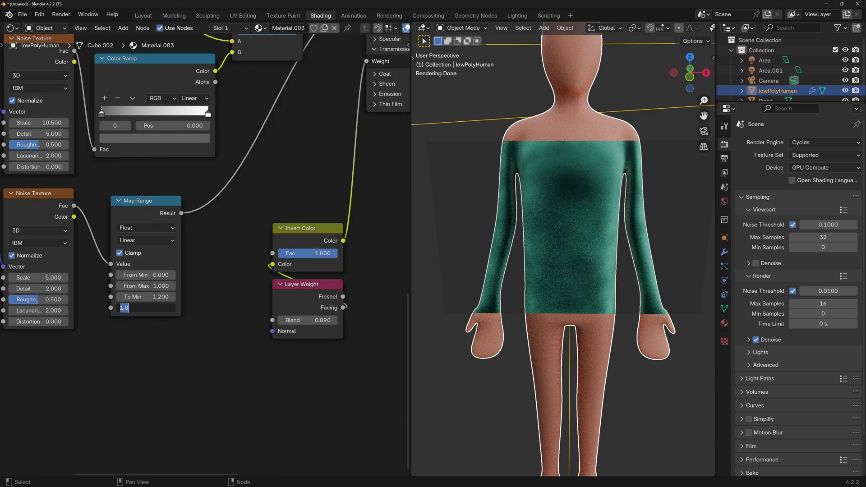
text(1.5)
key(Return)
middle_drag(618, 213, 576, 304)
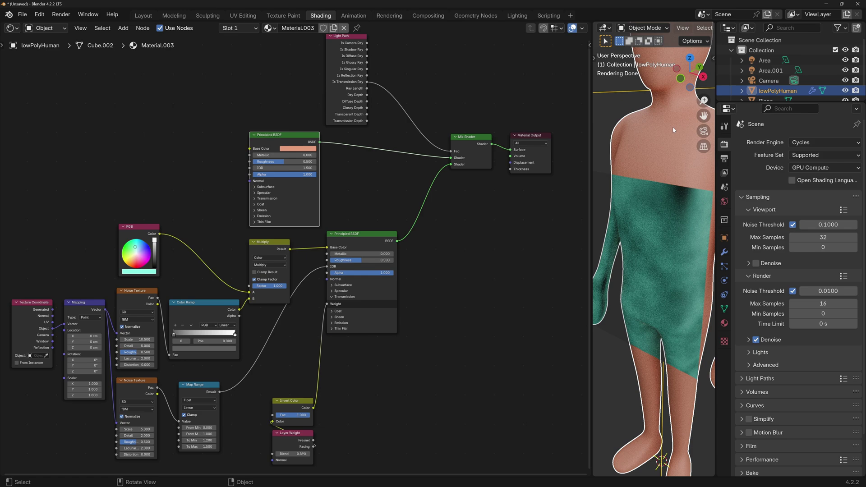
drag(345, 35, 352, 47)
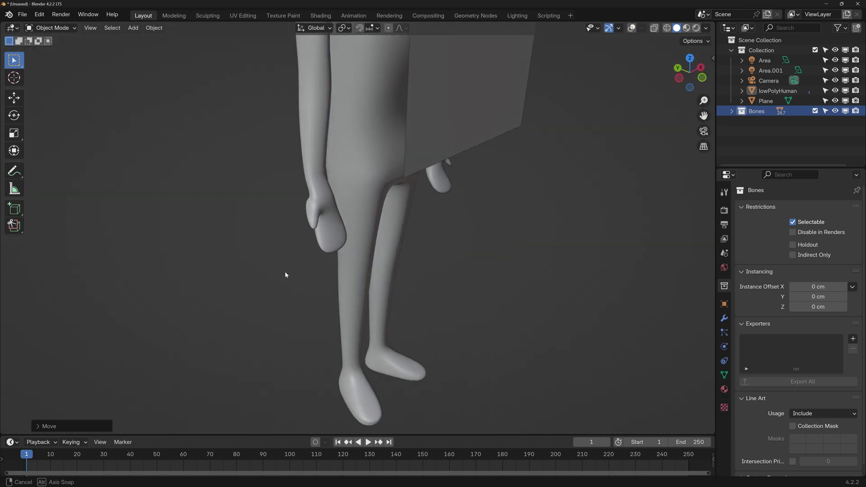
Step: Inspect in wireframe display how the skeleton fits inside the human figure, from behind and from the front
middle_drag(286, 273, 420, 346)
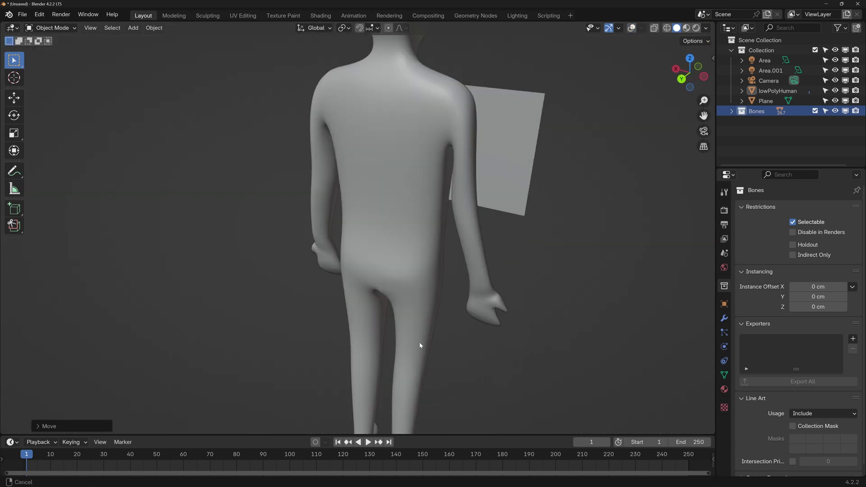
key(z)
click(392, 292)
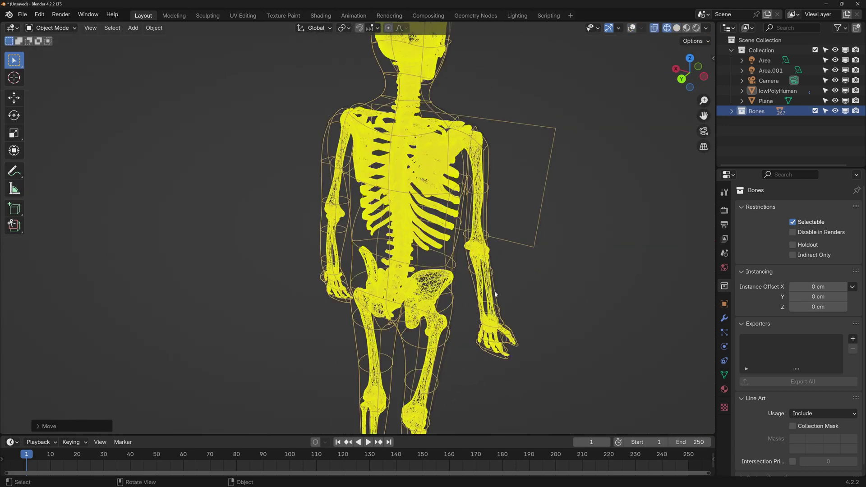
middle_drag(495, 294, 422, 289)
middle_drag(367, 269, 425, 259)
key(z)
click(479, 263)
mouse_move(480, 262)
middle_down()
mouse_move(333, 248)
mouse_move(230, 300)
mouse_move(384, 308)
mouse_move(310, 265)
mouse_move(348, 218)
mouse_move(383, 328)
mouse_move(353, 322)
middle_up()
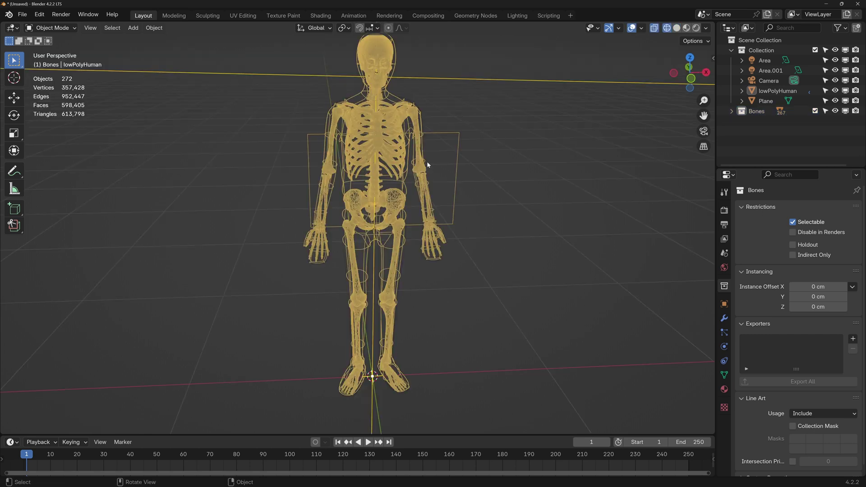
Step: Select one of the bones, view its xRay material settings, and switch to the Shading workspace
click(724, 389)
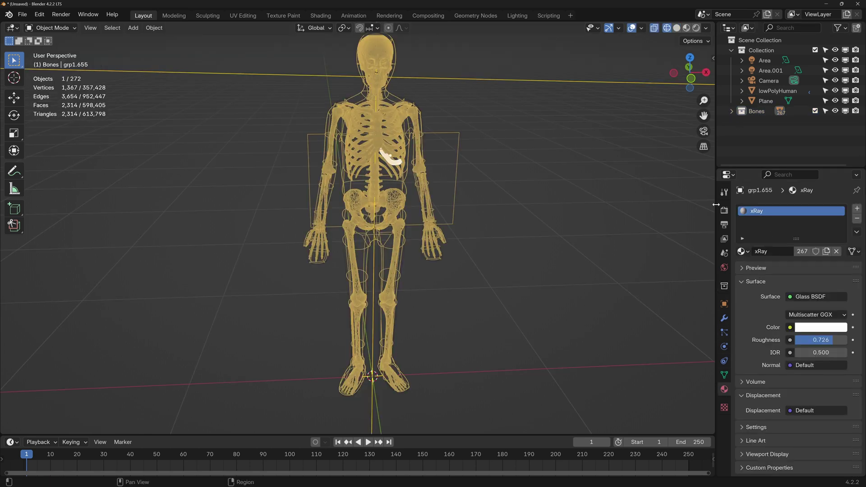
click(364, 152)
click(321, 16)
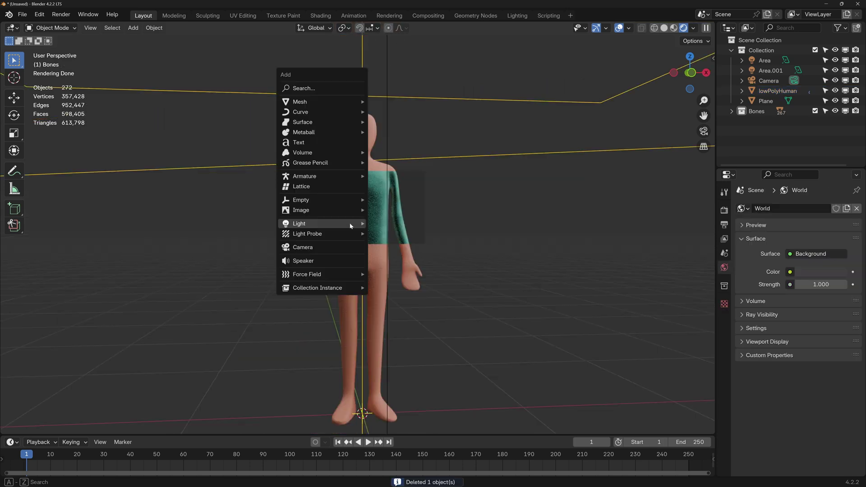
Step: Add a point light and move it up to the torso, sliding it along X to the middle of the figure
mouse_move(356, 224)
click(388, 225)
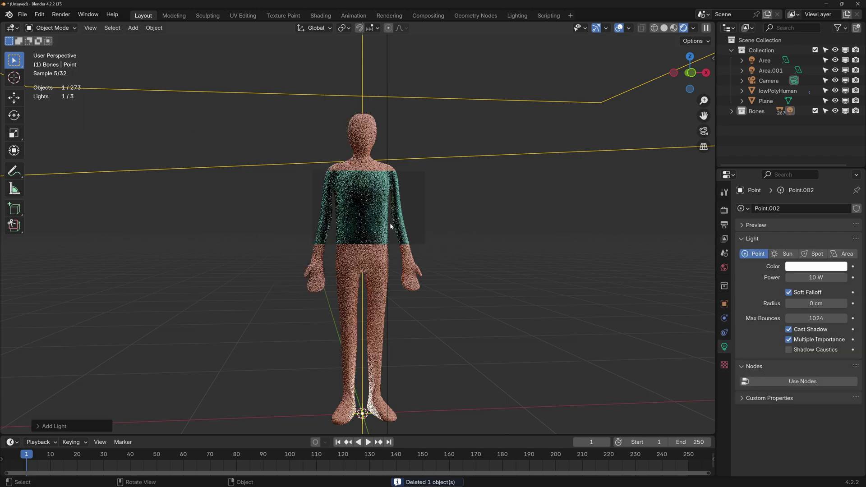
key(g)
click(423, 244)
middle_drag(423, 243, 442, 225)
mouse_move(416, 262)
middle_down()
mouse_move(429, 239)
mouse_move(406, 252)
middle_up()
scroll(388, 267, up, 4)
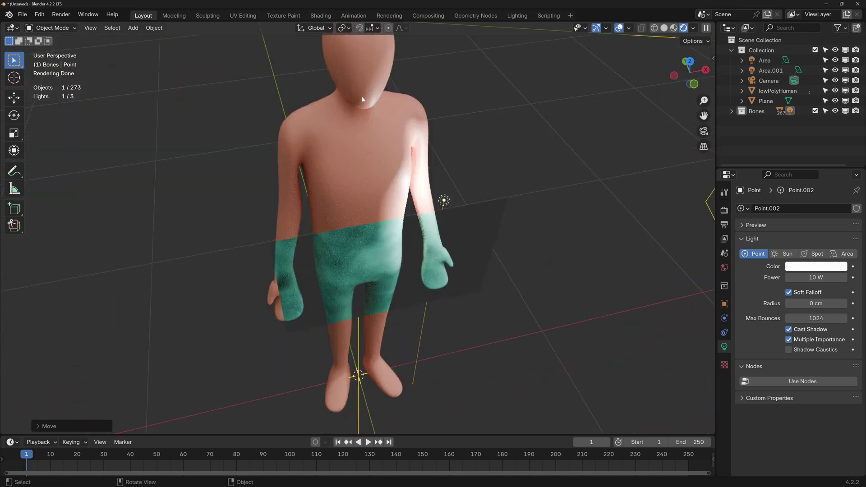
key(g)
key(x)
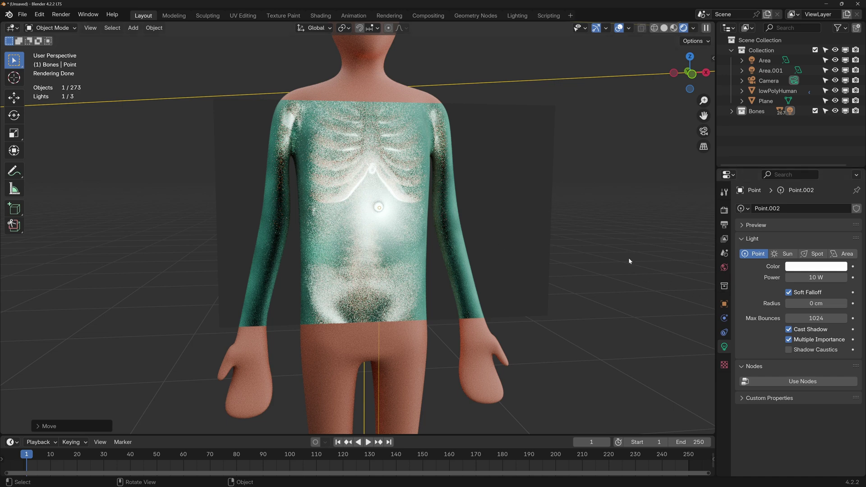
Step: Set the point light's power to 1.5 W and assign the Bones collection to its light linking
click(816, 277)
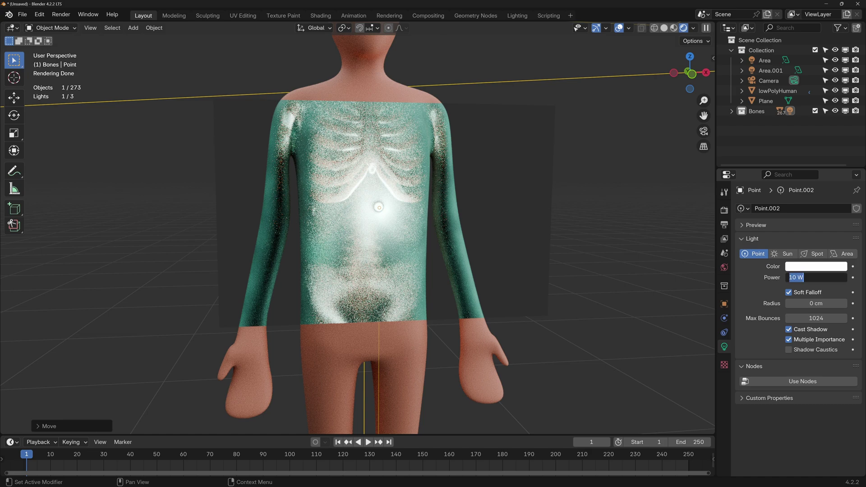
text(1.5)
key(Return)
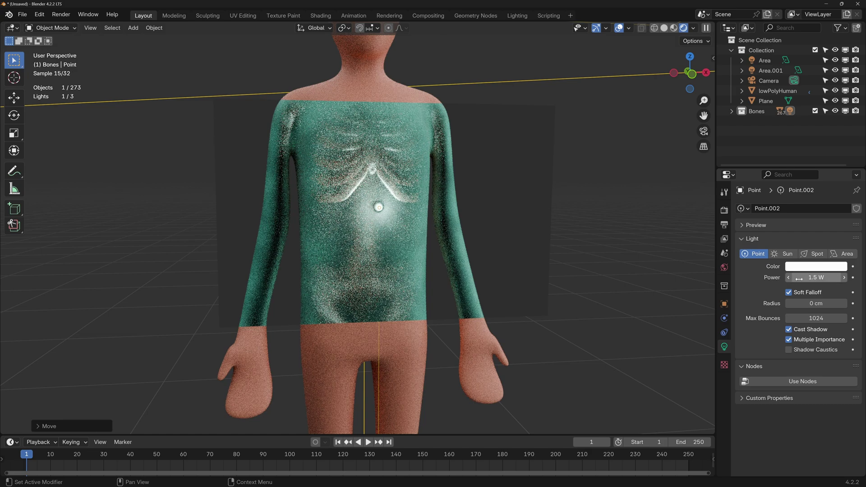
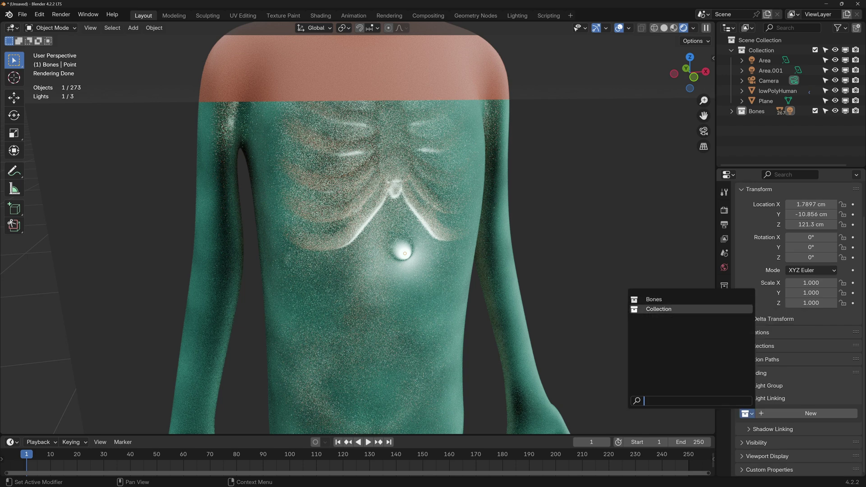
click(654, 300)
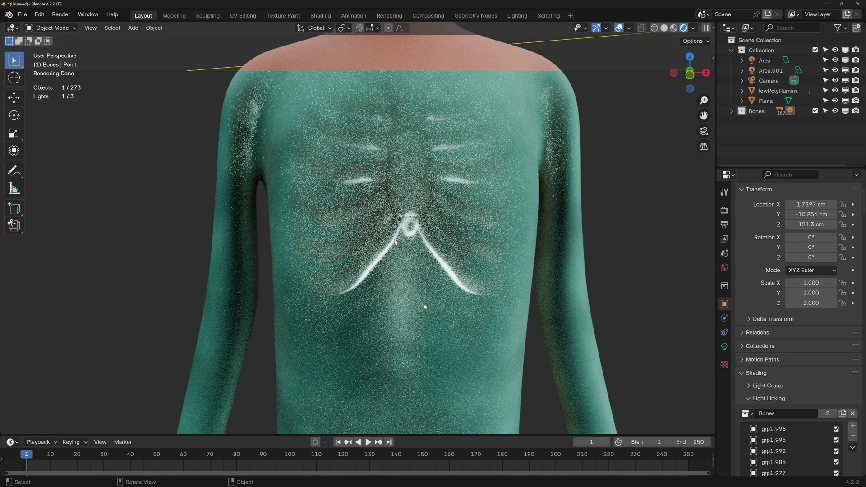
Step: Move the point light back along Y into the ribcage and up along Z to the upper chest, and show the rendered view
key(g)
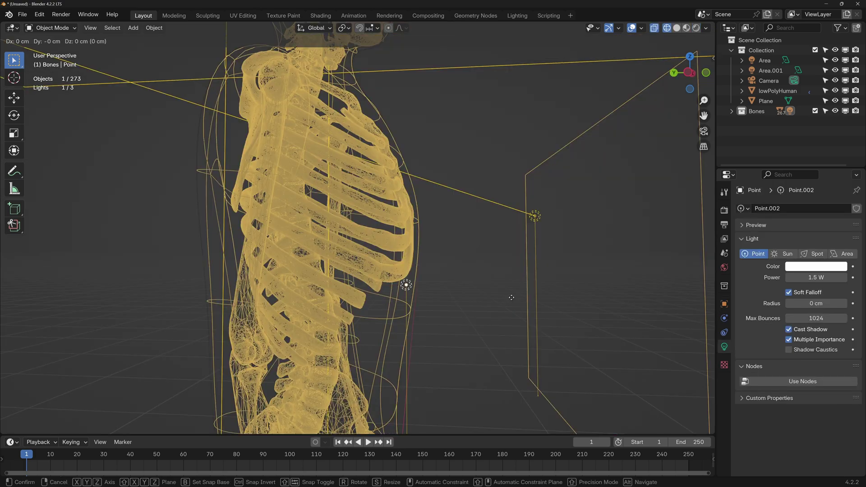
key(y)
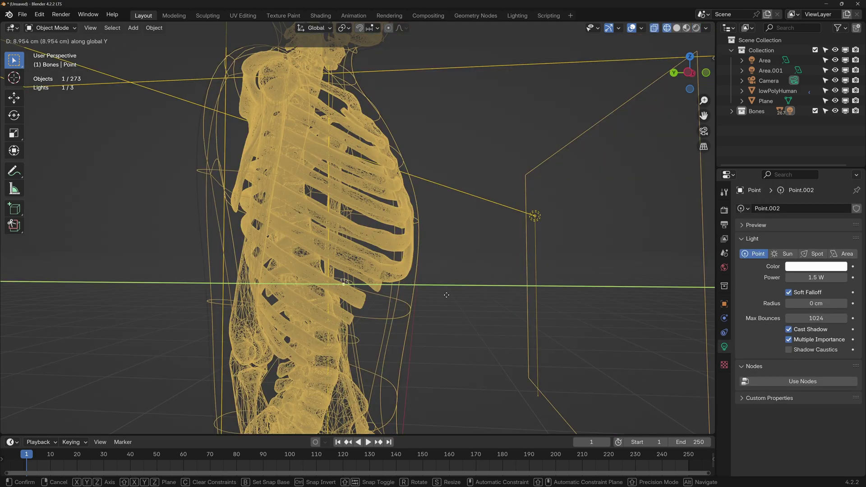
click(430, 295)
key(g)
key(z)
click(432, 184)
mouse_move(498, 276)
middle_down()
mouse_move(500, 307)
mouse_move(412, 313)
middle_up()
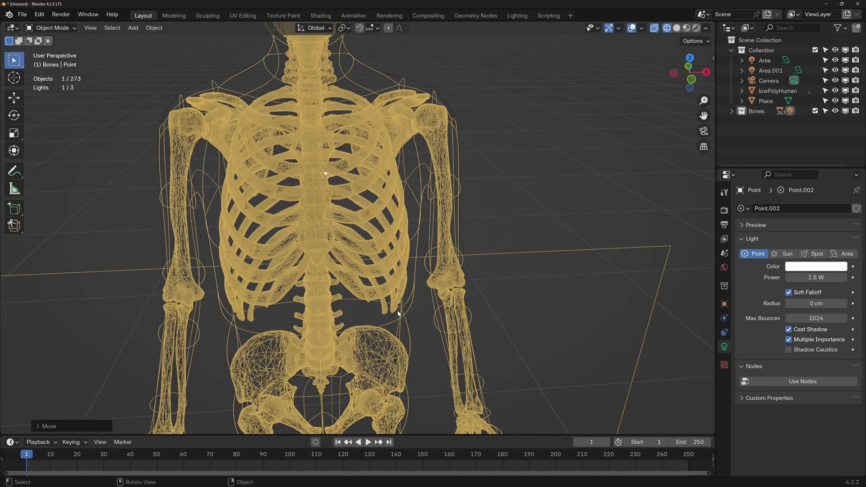
key(shift+z)
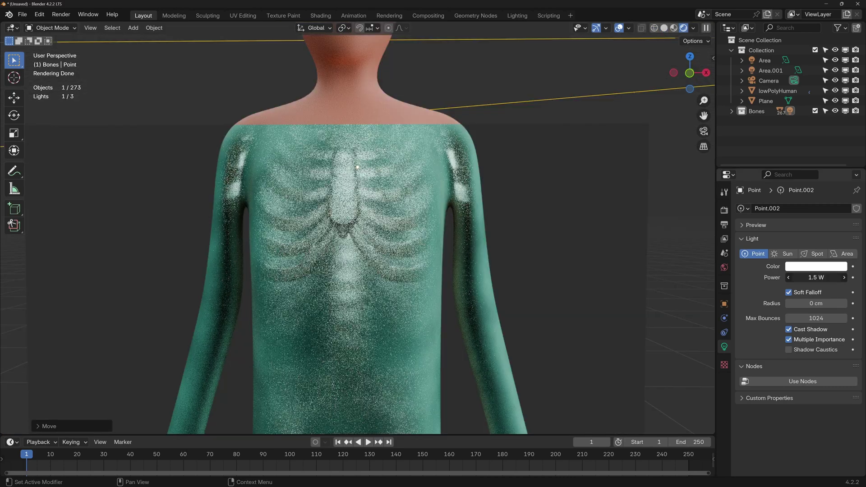
Step: Set the point light's power to 1.2 W and its maximum bounces to 3
click(812, 277)
text(1.2)
key(Return)
scroll(359, 151, up, 2)
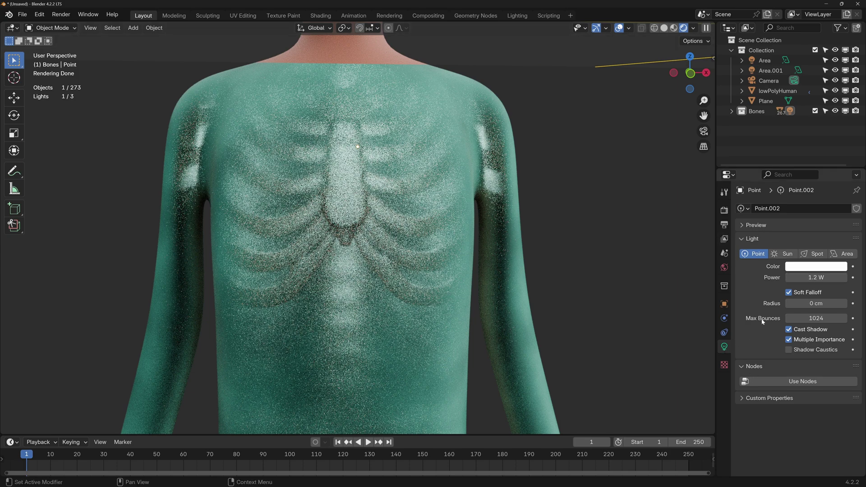
click(810, 318)
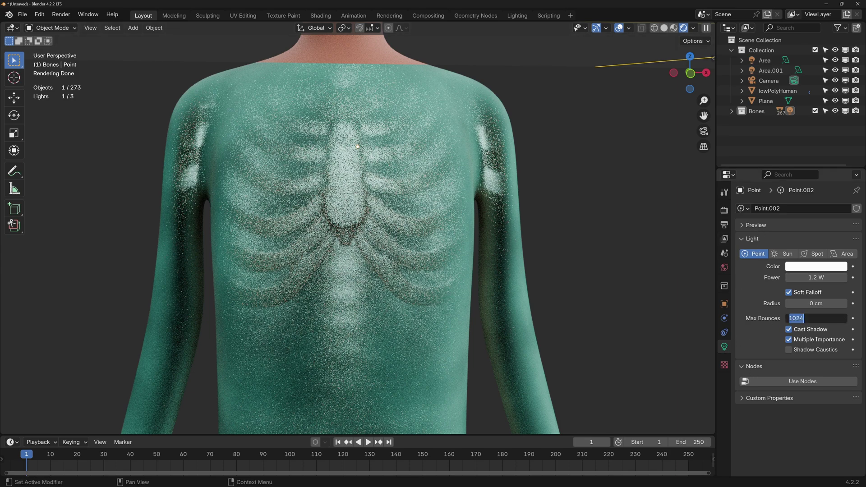
text(3)
key(Return)
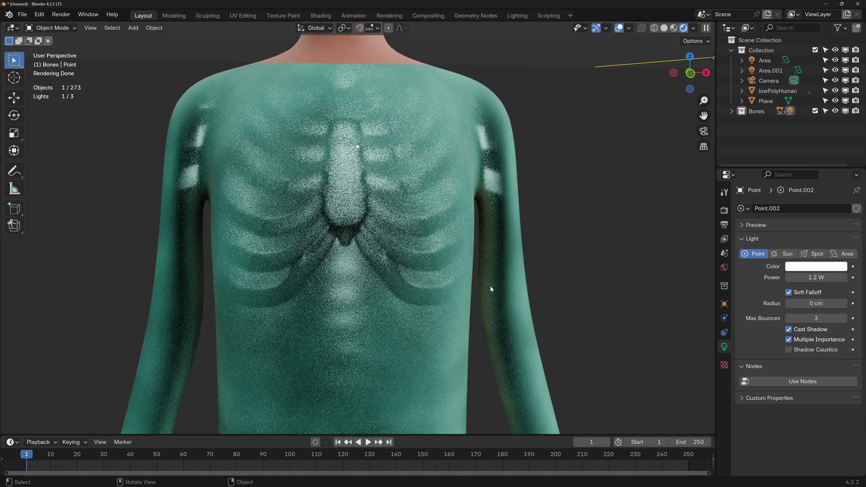
Step: Turn off shadow casting for the point light inside the ribcage
scroll(263, 242, down, 5)
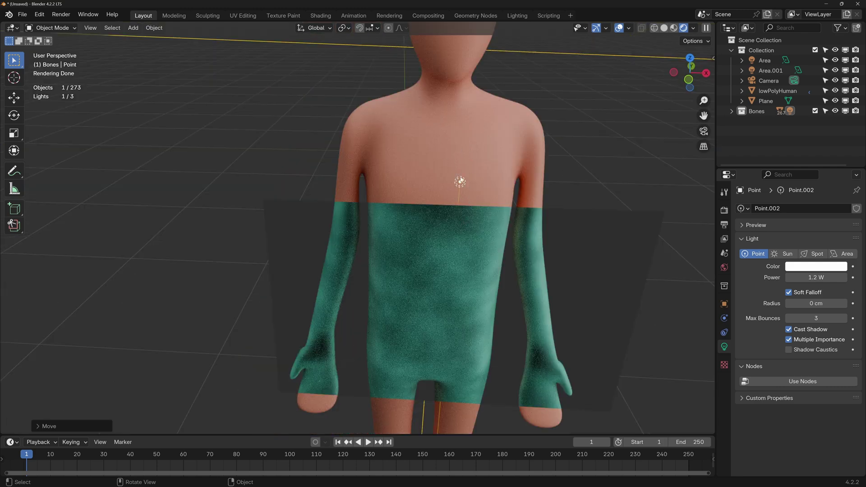
middle_drag(493, 225, 459, 240)
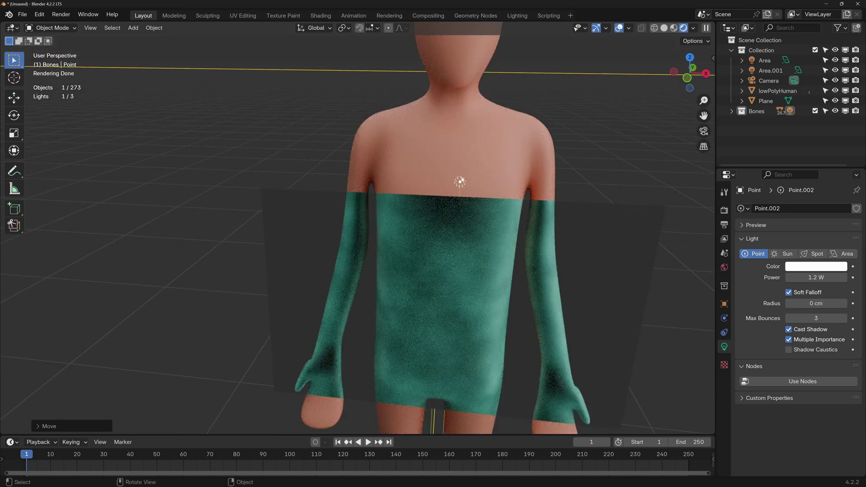
click(789, 330)
middle_drag(469, 208, 464, 198)
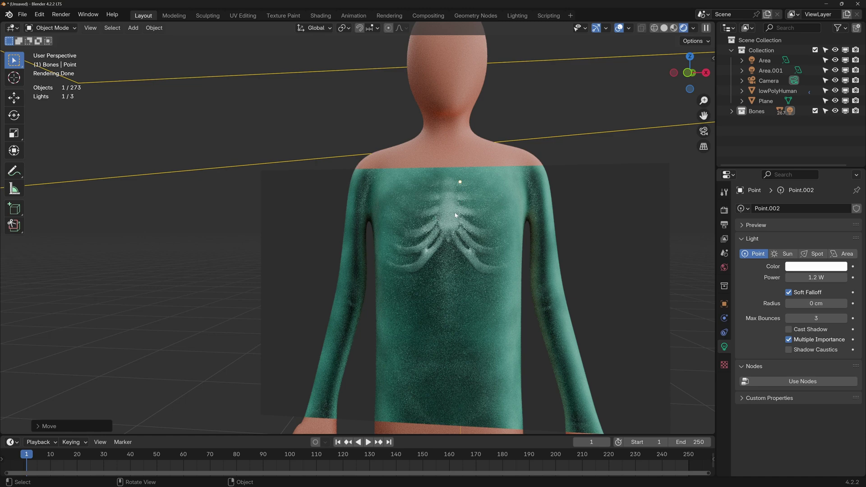
Step: Review the light linking settings of the point light inside the ribcage, with the Bones collection assigned
click(724, 304)
scroll(808, 381, down, 5)
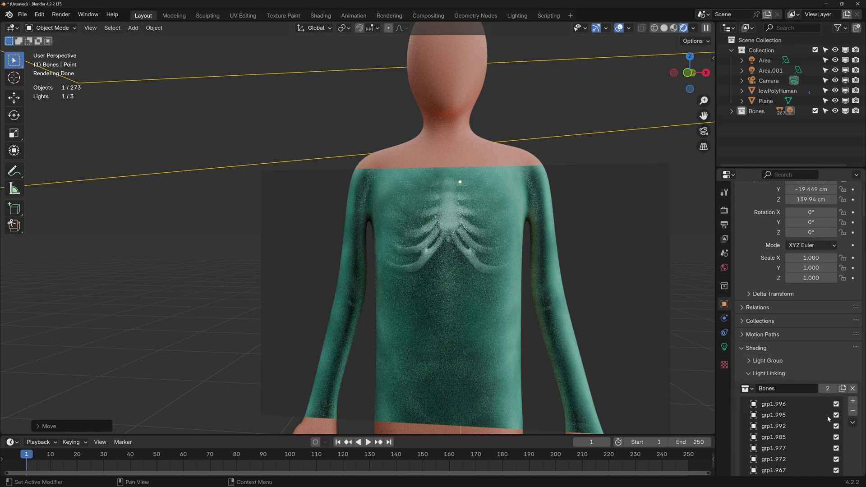
middle_drag(597, 272, 519, 176)
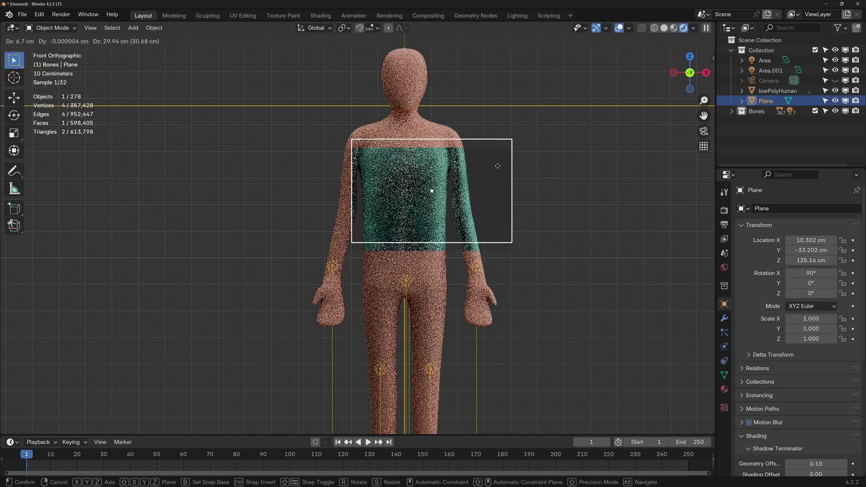
Step: Move the transmissive plane in front view down over the figure's hips and hands, and switch the viewport to solid shading
mouse_move(497, 164)
mouse_down()
mouse_move(487, 71)
mouse_move(406, 264)
mouse_move(454, 352)
mouse_move(482, 255)
mouse_up()
key(z)
click(385, 320)
Step: Examine the placement of the extra point lights around the hips, hands and knees, and their effect on the rendered bones
mouse_move(385, 321)
middle_down()
mouse_move(458, 248)
mouse_move(445, 282)
mouse_move(403, 151)
mouse_move(392, 185)
mouse_move(399, 305)
mouse_move(391, 216)
mouse_move(348, 211)
middle_up()
click(412, 219)
click(366, 214)
click(369, 204)
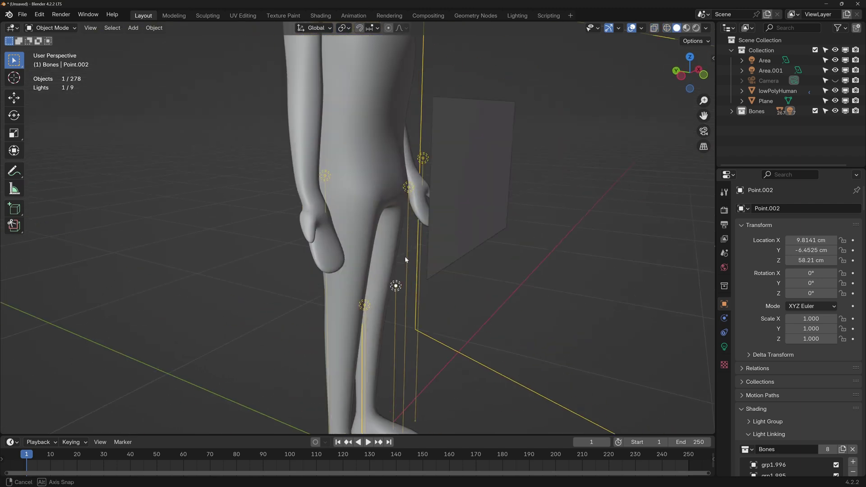
middle_drag(407, 259, 417, 258)
middle_drag(426, 200, 405, 215)
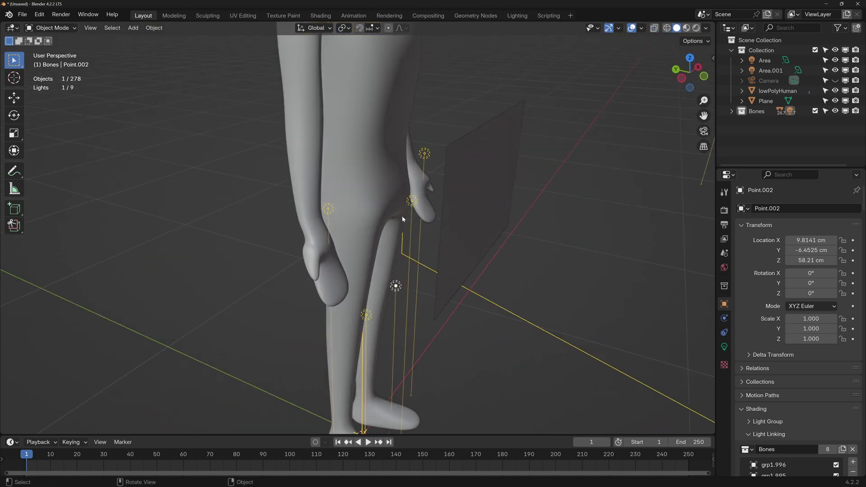
middle_drag(477, 260, 451, 255)
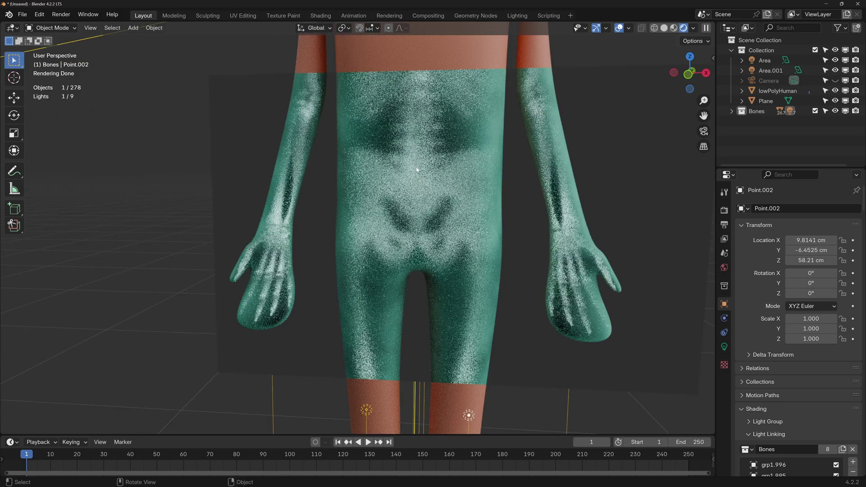
middle_drag(430, 170, 416, 172)
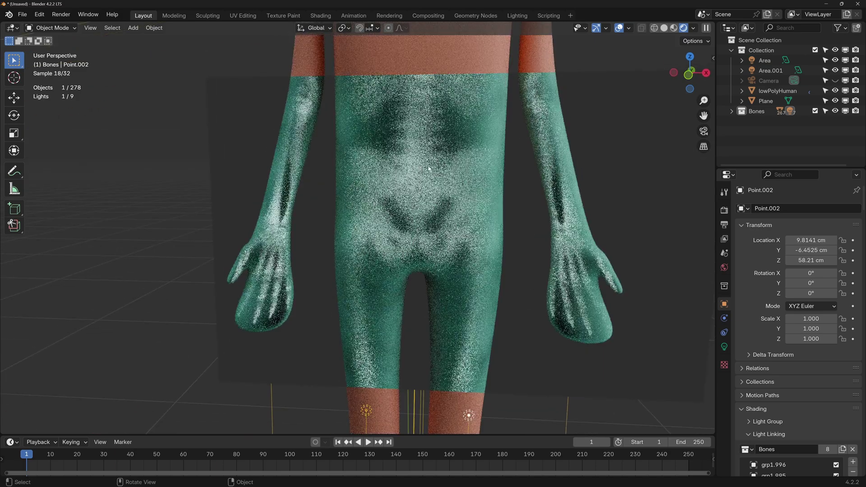
Step: Set the roughness of the figure's transmissive Principled BSDF to about 0.43, after trying 0 and undoing it
click(420, 156)
click(320, 16)
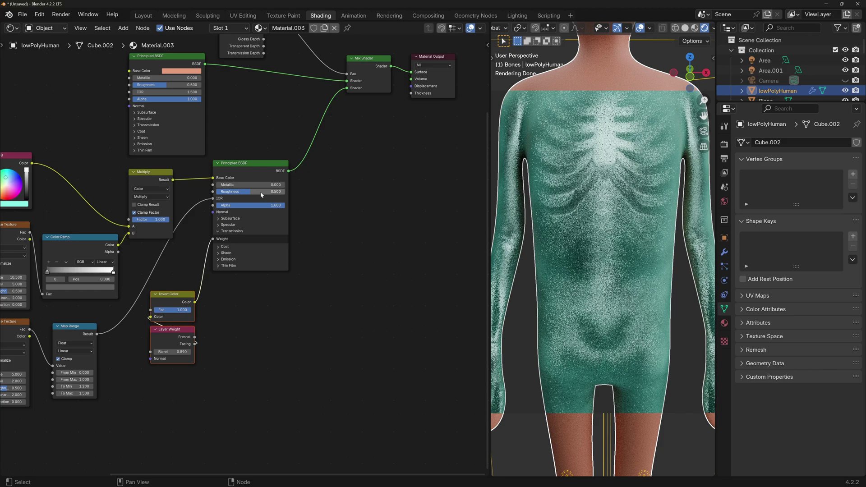
drag(262, 195, 217, 194)
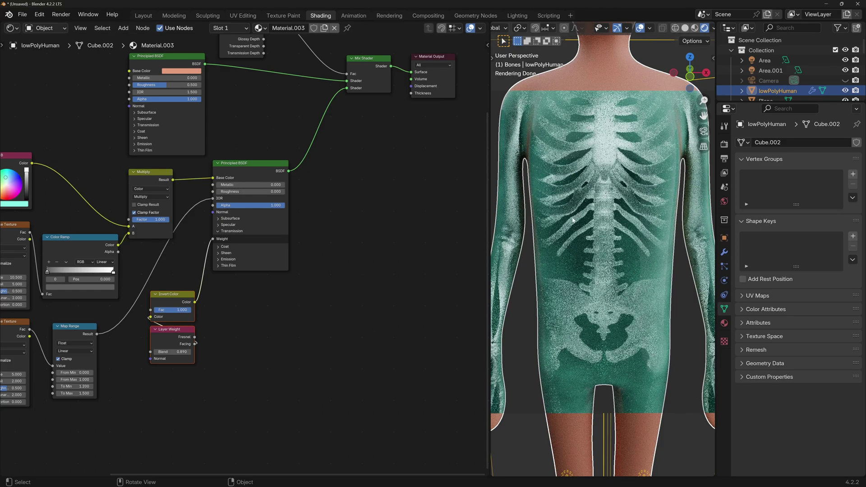
key(ctrl+z)
drag(254, 193, 249, 193)
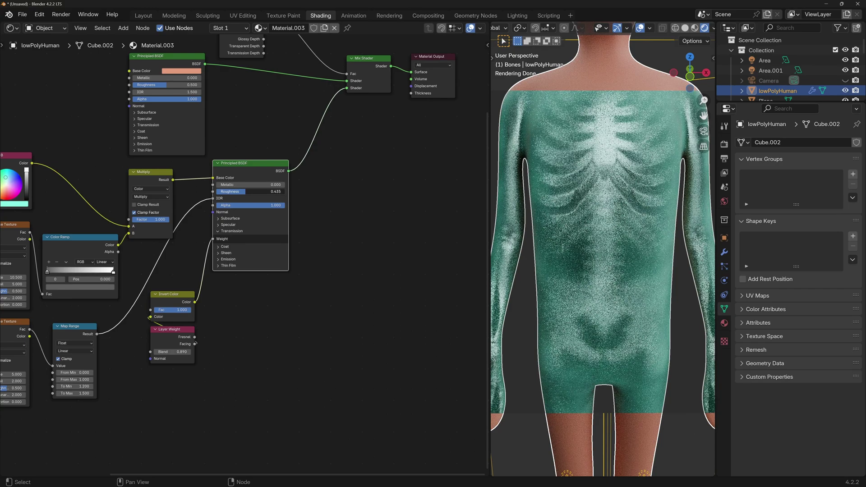
Step: Show the viewport in wireframe and examine where the point lights sit relative to the skeleton from hips to feet and chest
key(z)
click(536, 206)
middle_drag(535, 203, 665, 187)
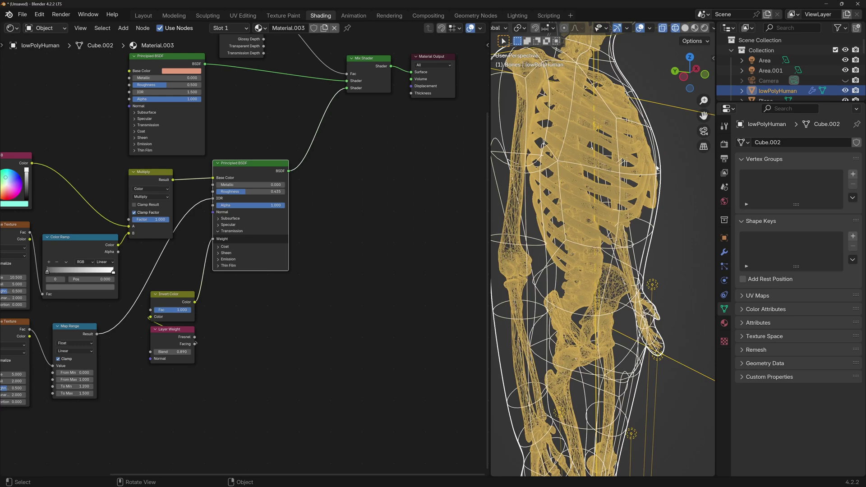
middle_drag(658, 190, 606, 185)
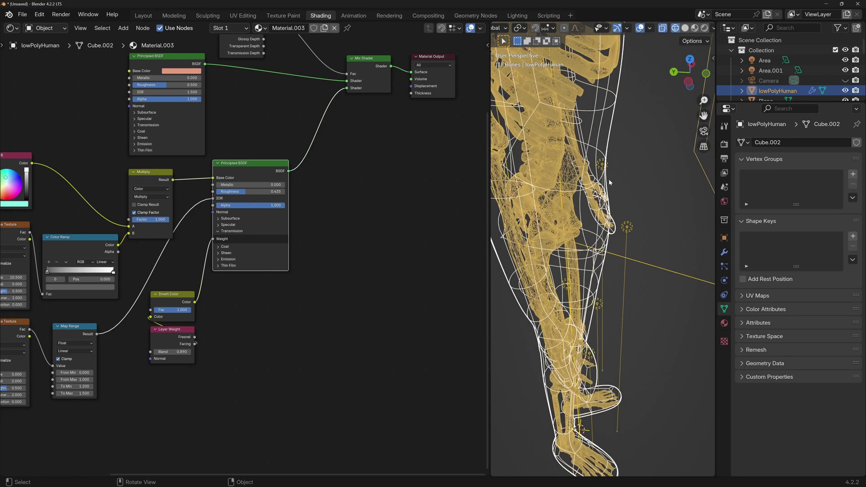
middle_drag(578, 207, 547, 210)
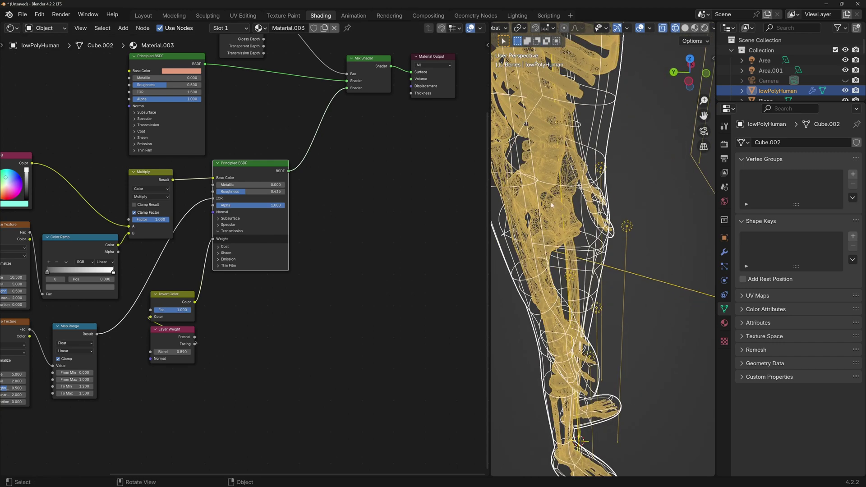
shift+middle_drag(588, 169, 586, 242)
shift+middle_drag(576, 69, 582, 91)
shift+middle_drag(598, 149, 593, 121)
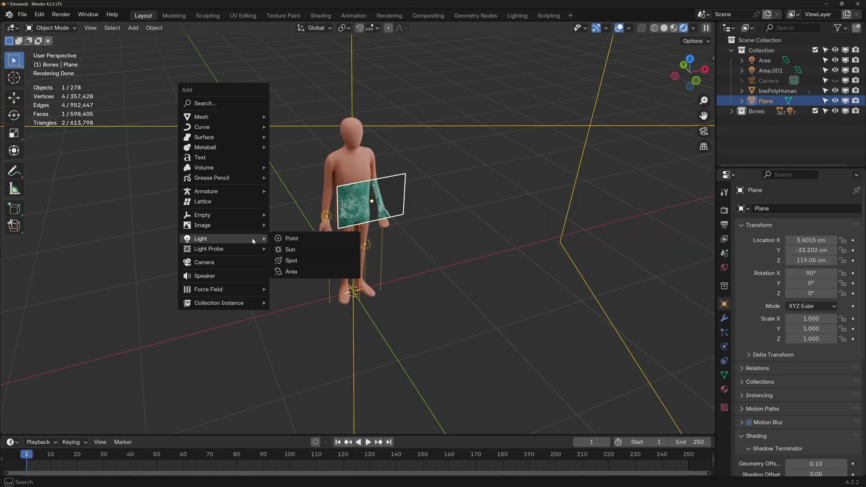
Step: Import lab.png as an image mesh plane for the backdrop behind the figure
click(300, 273)
click(431, 158)
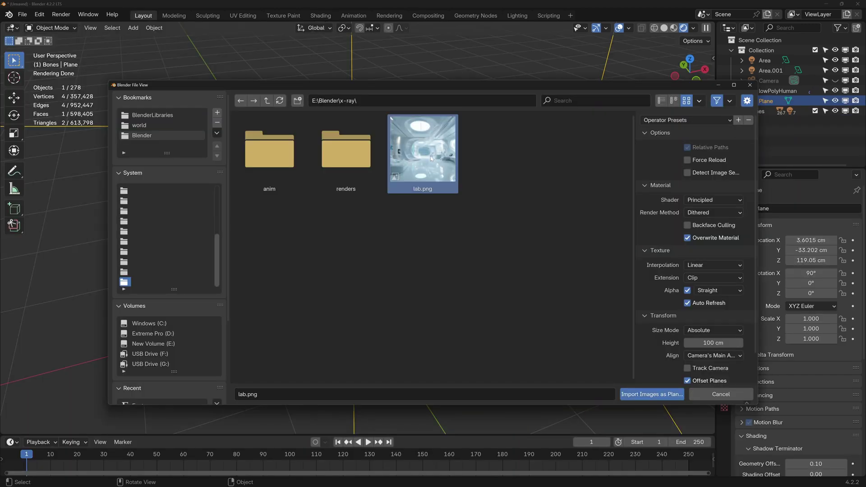
click(692, 211)
click(706, 235)
click(652, 395)
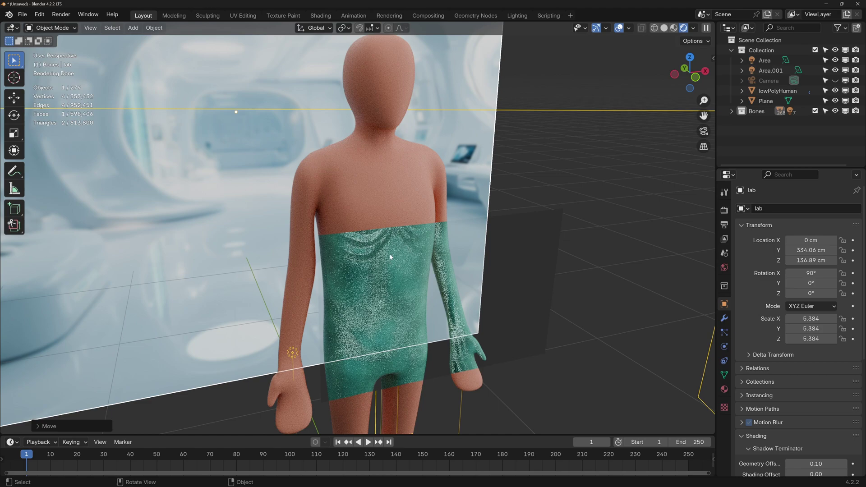
scroll(415, 257, up, 3)
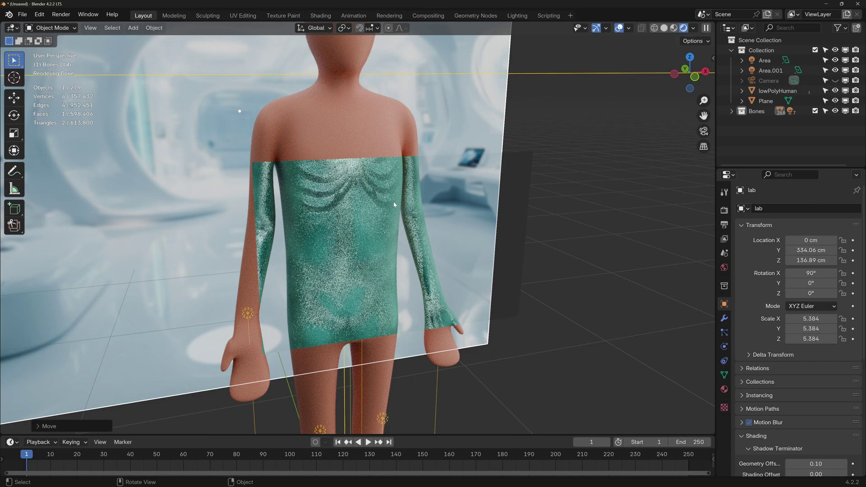
Step: Add a mesh plane and rotate it 90° about X so it stands upright
scroll(403, 221, down, 8)
key(shift+a)
click(428, 151)
key(r)
key(x)
key(9)
key(0)
key(Return)
Step: Move the new upright plane back in top view to sit behind the figure, just in front of the lab image
key(KP_7)
key(g)
click(433, 108)
middle_drag(289, 307, 339, 235)
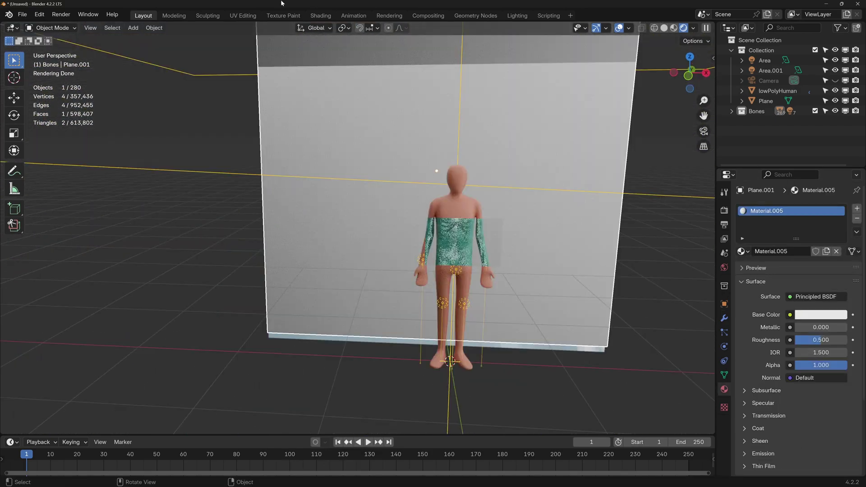
Step: Make the new plane's material black and set its roughness to 1
click(320, 16)
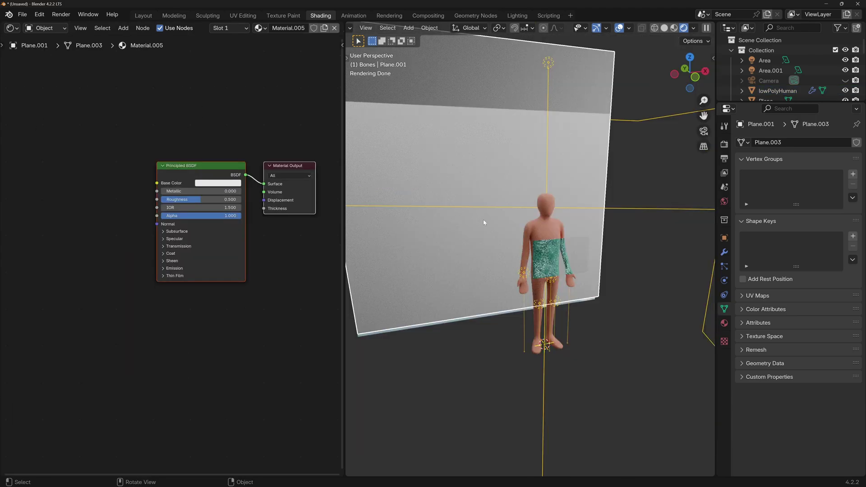
scroll(485, 222, up, 4)
click(218, 183)
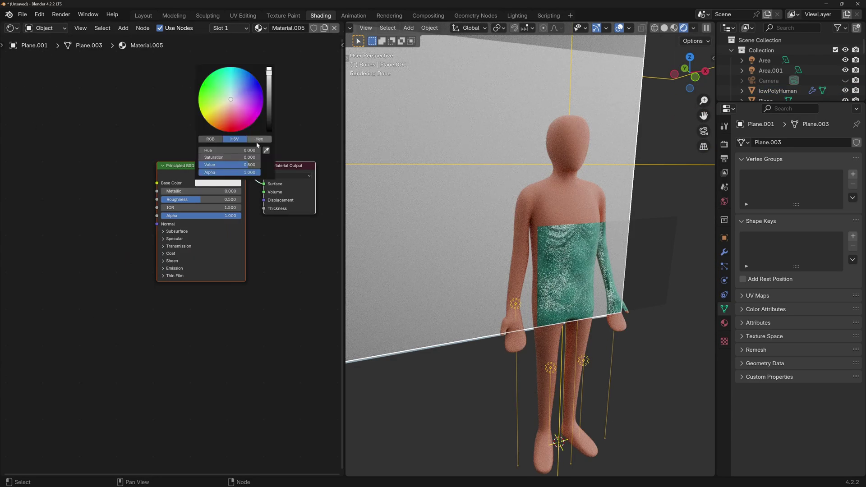
drag(270, 108, 270, 132)
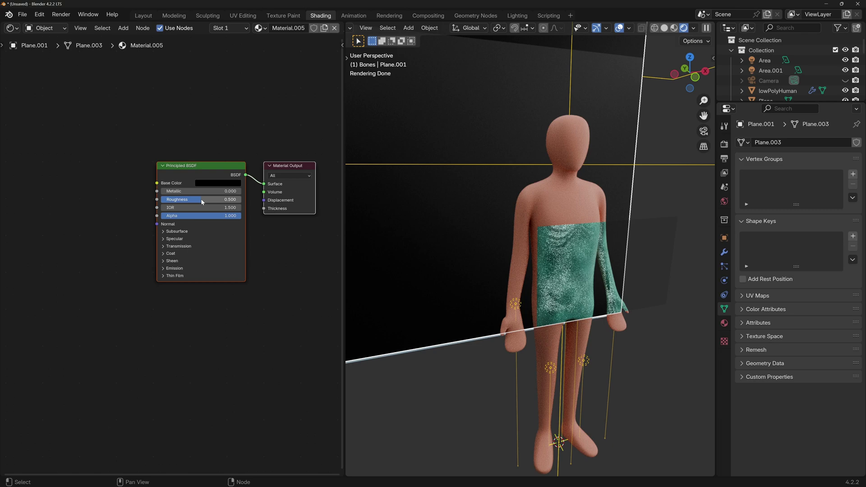
drag(201, 199, 239, 198)
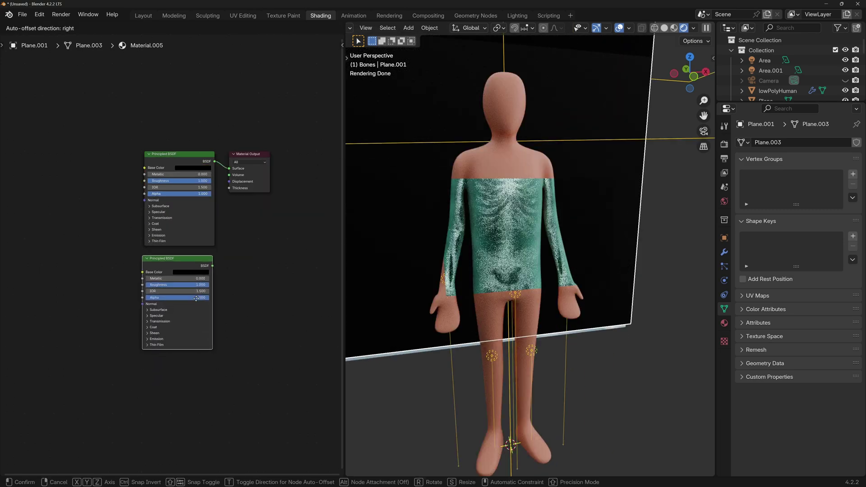
Step: Duplicate the black Principled BSDF and combine both copies in a Mix Shader feeding the Material Output surface
click(195, 298)
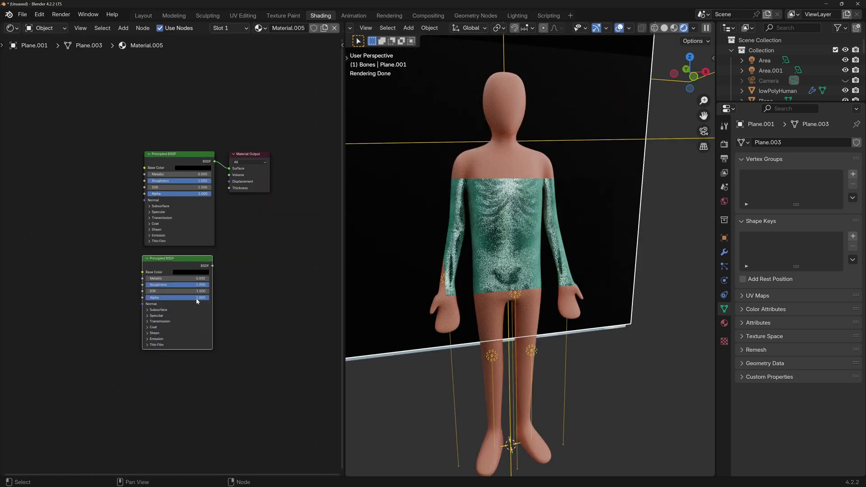
ctrl+alt+right_drag(185, 224, 182, 290)
middle_drag(247, 301, 136, 333)
drag(153, 188, 202, 194)
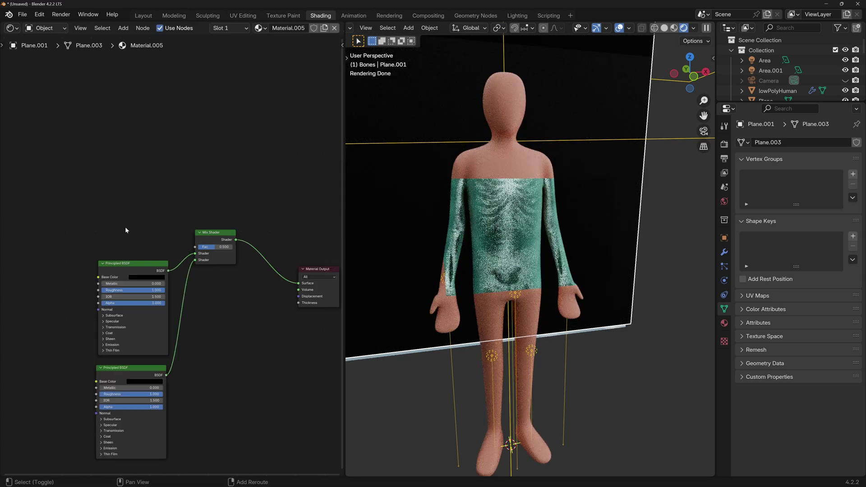
Step: Add a Light Path node and connect its Is Transmission Ray output to the Mix Shader's factor
key(shift+a)
text(lig)
key(Return)
click(163, 178)
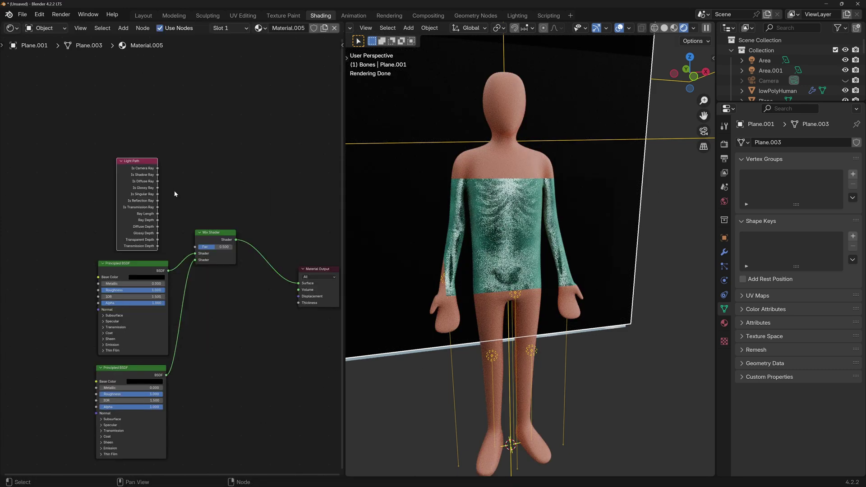
drag(158, 207, 196, 247)
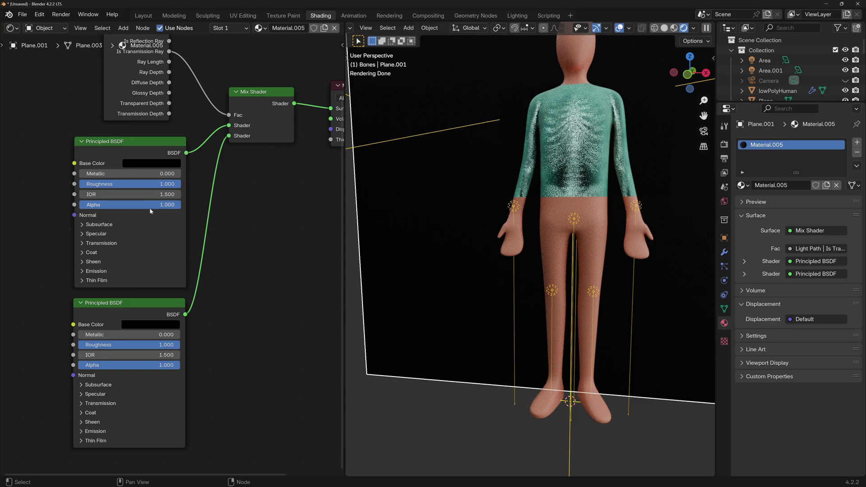
Step: Lower the alpha of the Principled BSDF in the mix's first shader slot so the lab backdrop shows behind the figure
drag(161, 205, 79, 211)
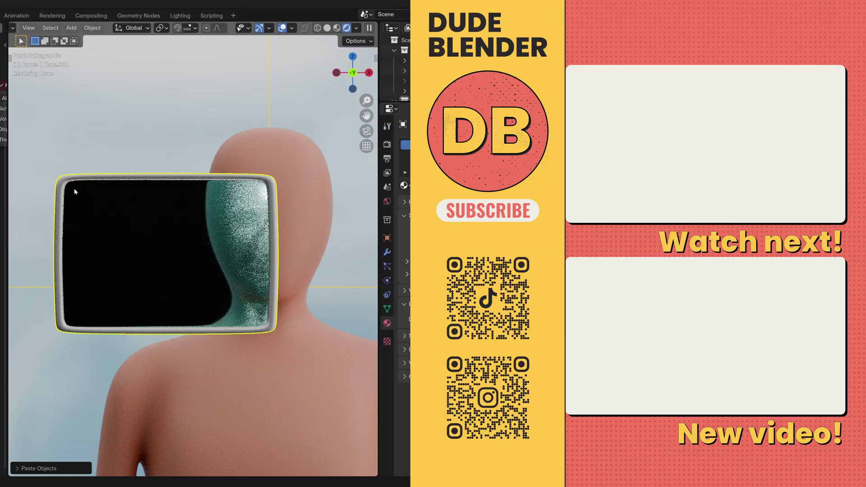
scroll(175, 232, up, 1)
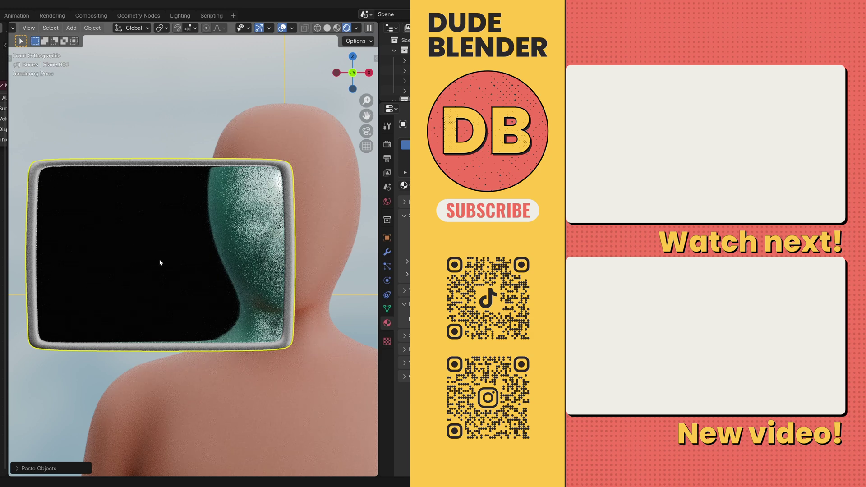
scroll(160, 260, down, 1)
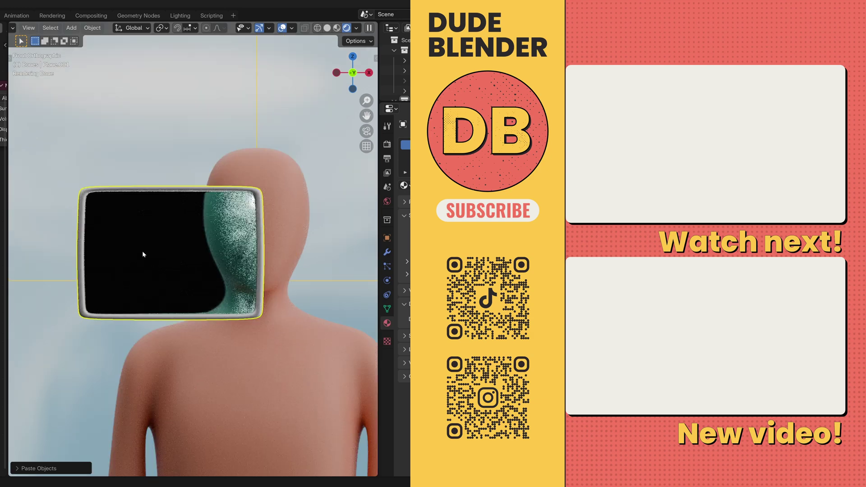